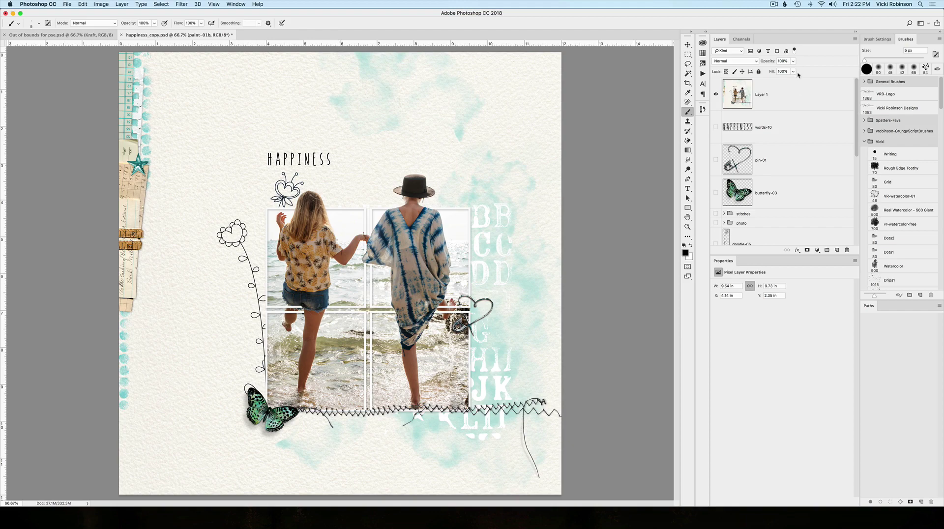
Hide the merged Layer 1 preview and make the four-pane beach photo group visible.
click(716, 94)
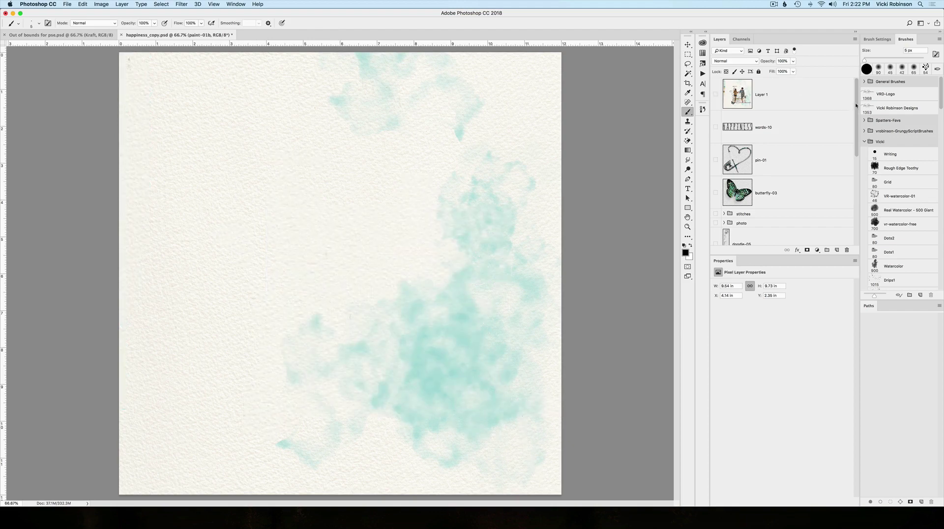
scroll(809, 194, down, 5)
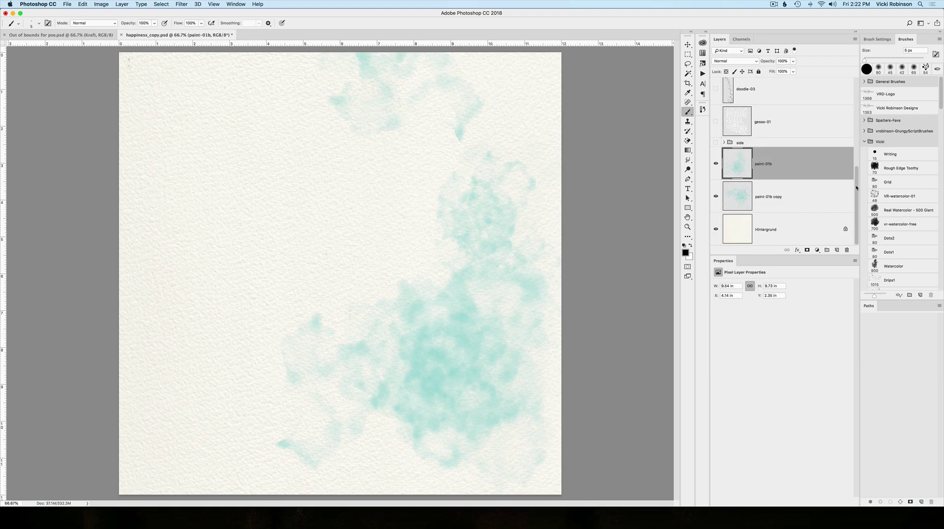
drag(855, 189, 850, 136)
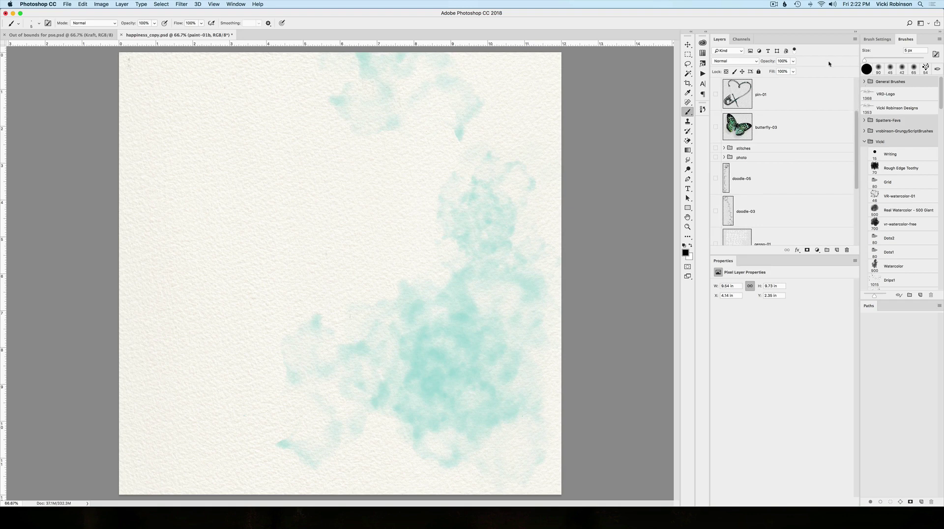
click(715, 157)
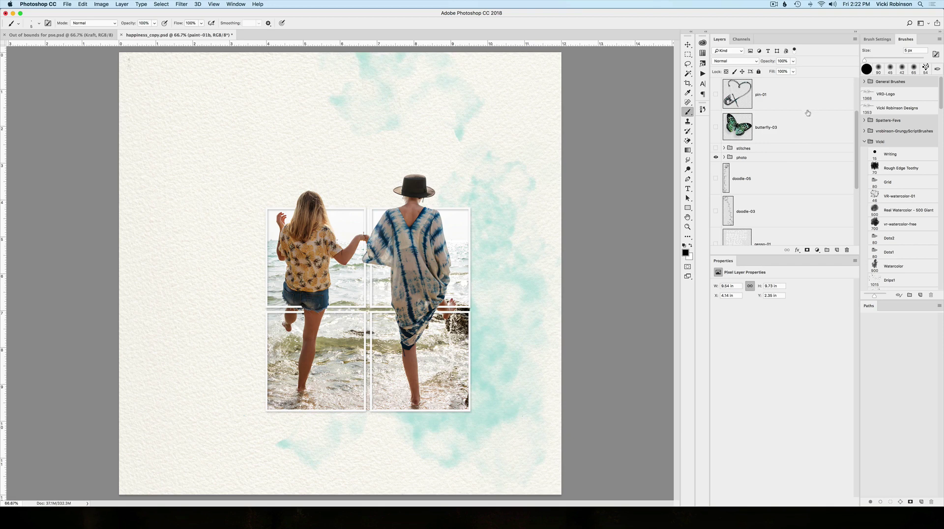
scroll(856, 176, down, 3)
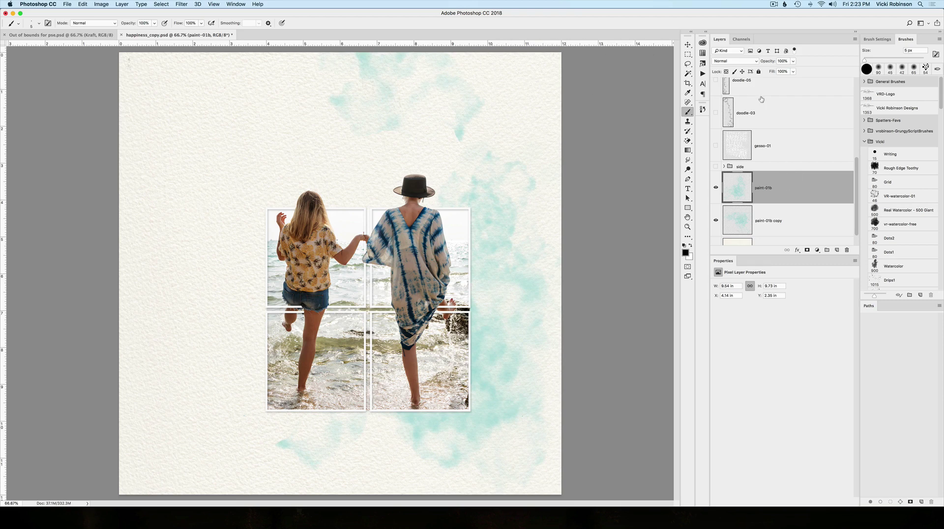
key(v)
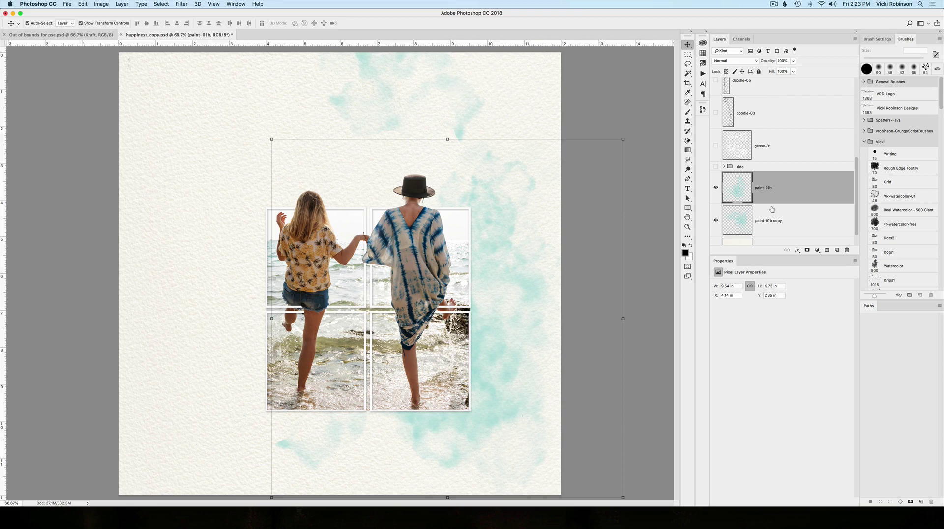
key(b)
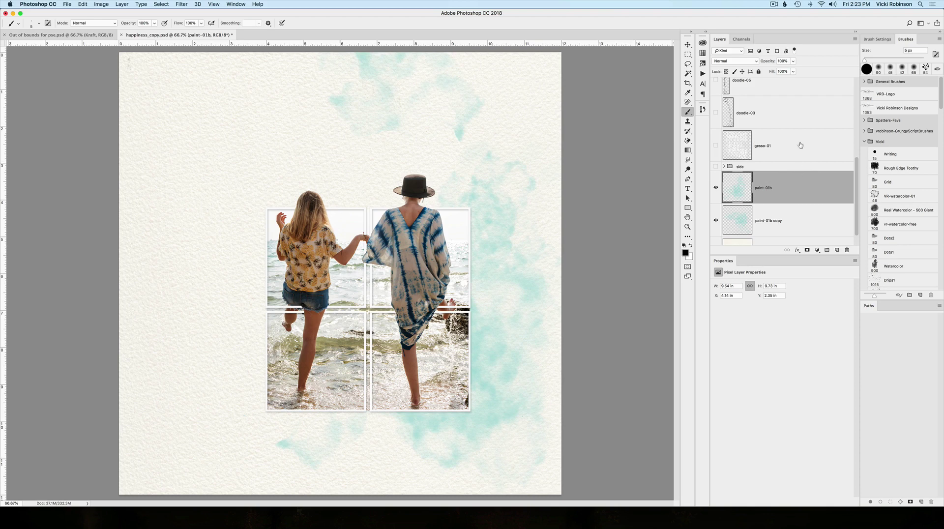
Show the gesso-01 letters, doodle-03, doodle-05, the pin-01 heart and butterfly-03.
click(716, 146)
click(716, 112)
click(716, 79)
drag(856, 167, 854, 122)
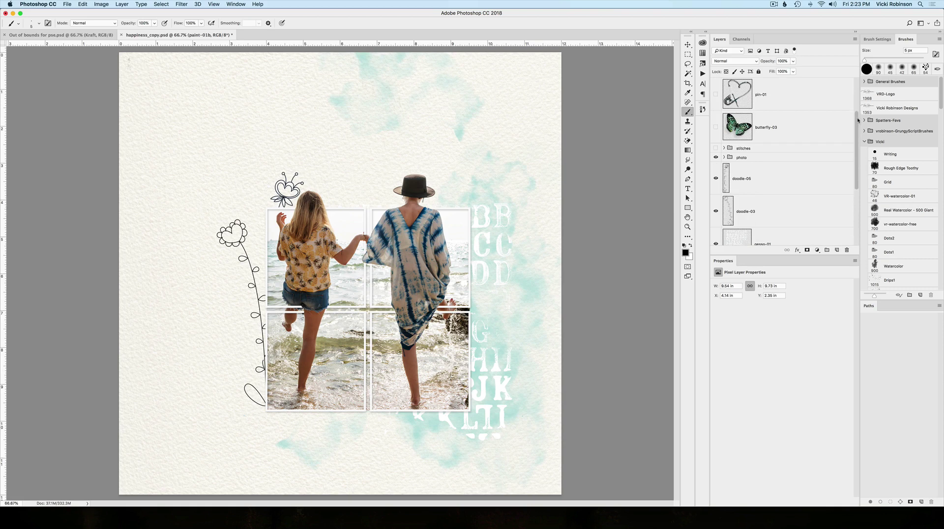
click(716, 94)
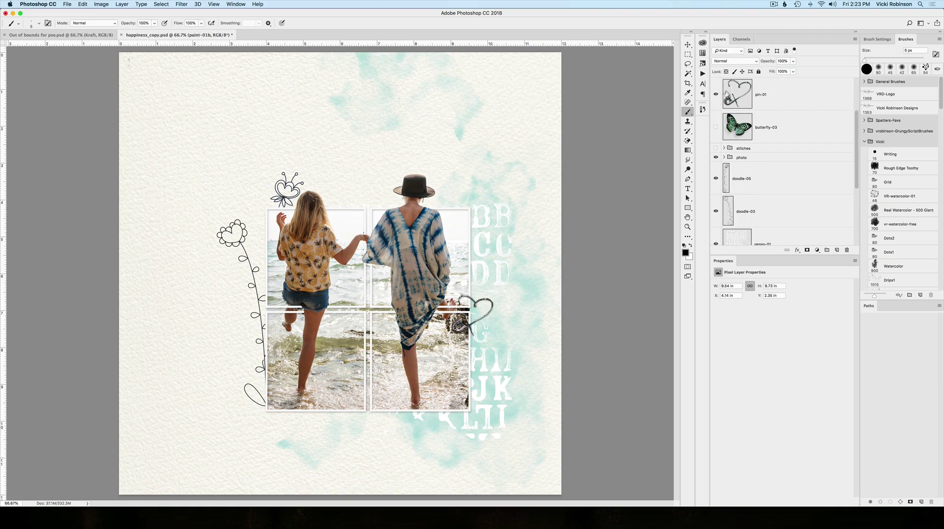
click(716, 126)
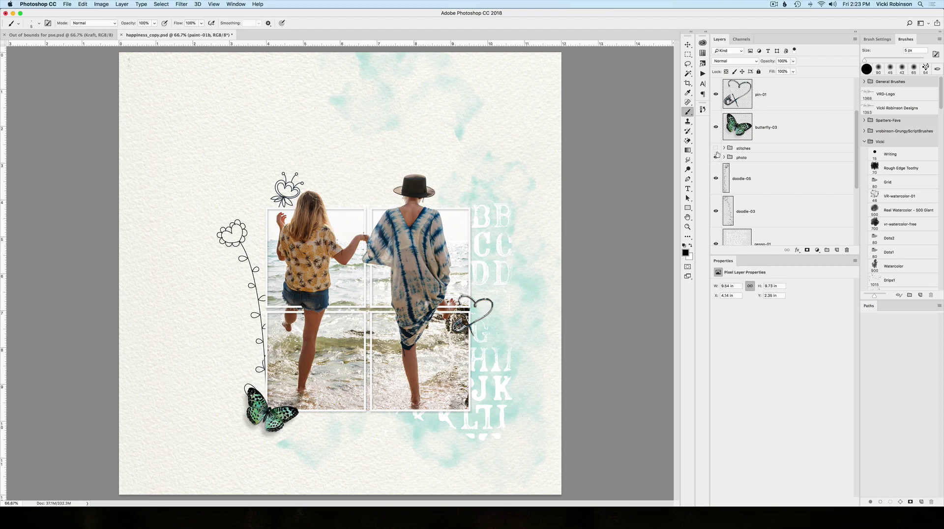
Show the zigzag stitches, the HAPPINESS word art and the side paper strips group.
click(716, 148)
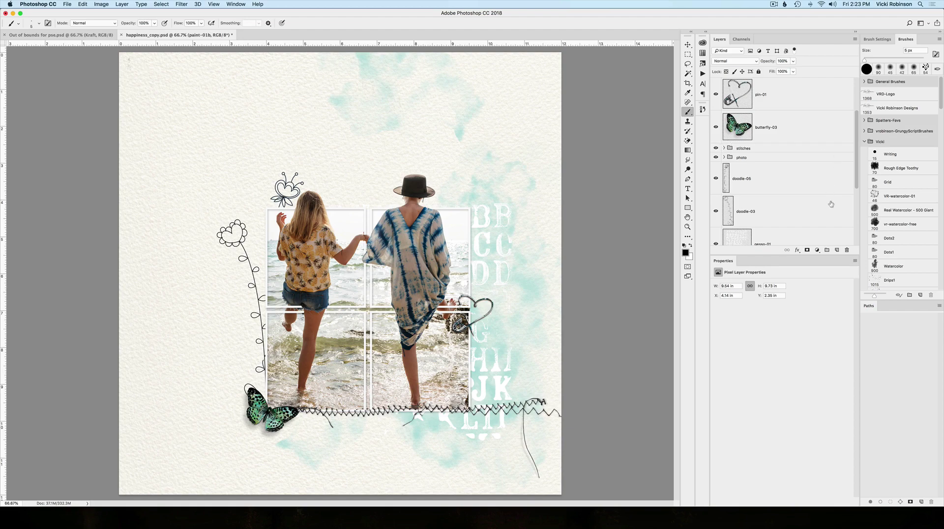
scroll(855, 171, up, 3)
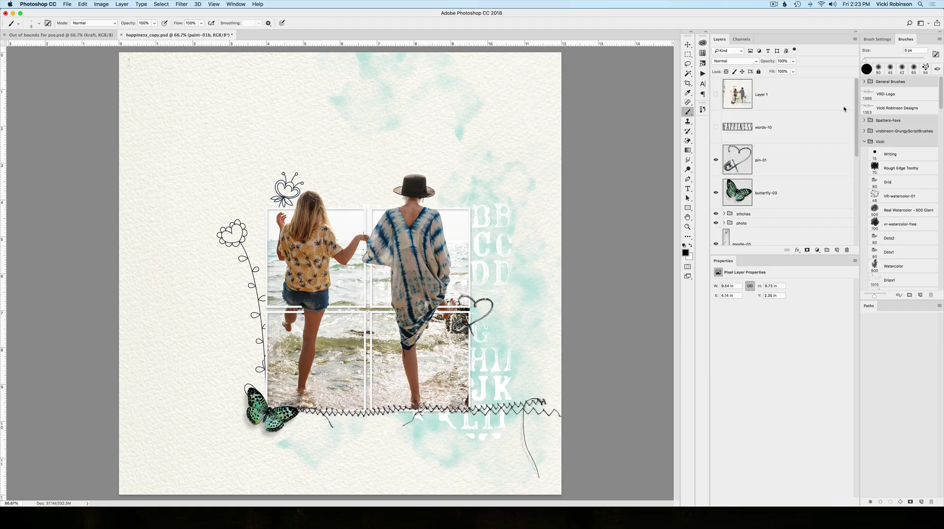
click(716, 127)
drag(857, 104, 853, 150)
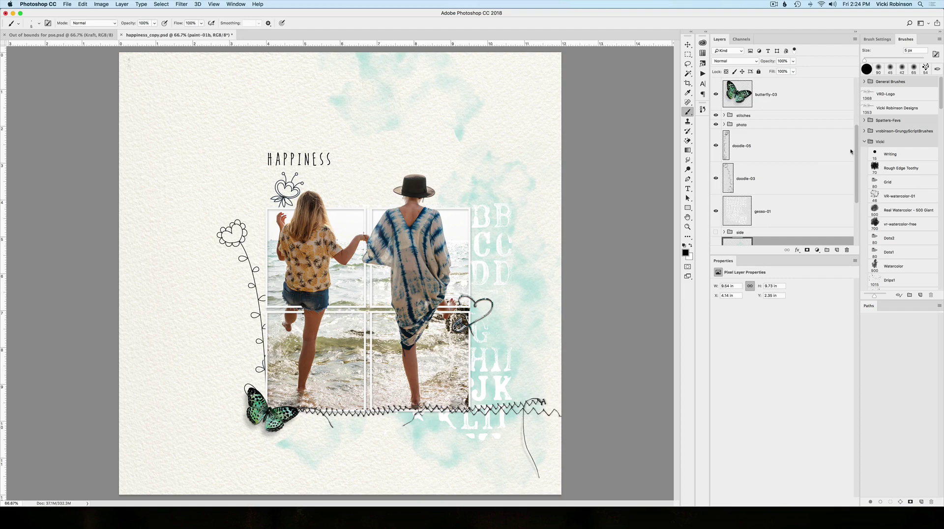
scroll(850, 157, down, 4)
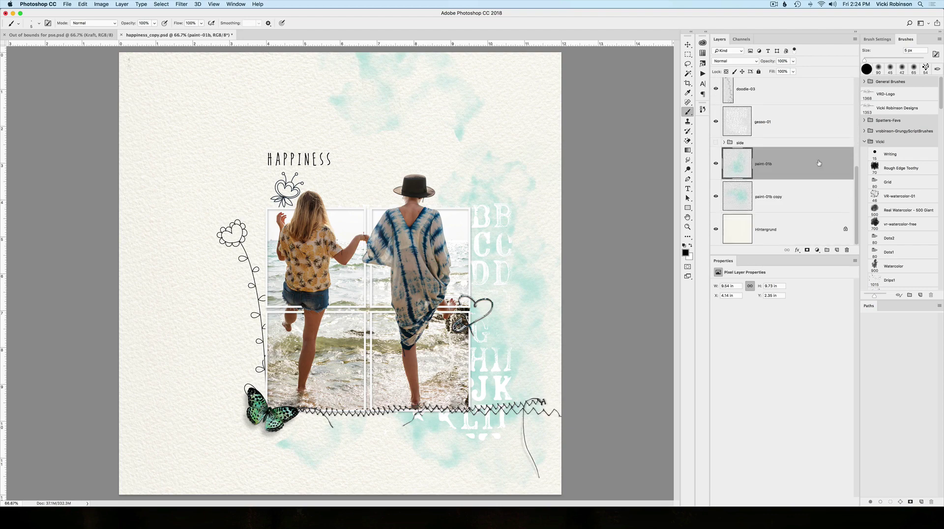
click(715, 142)
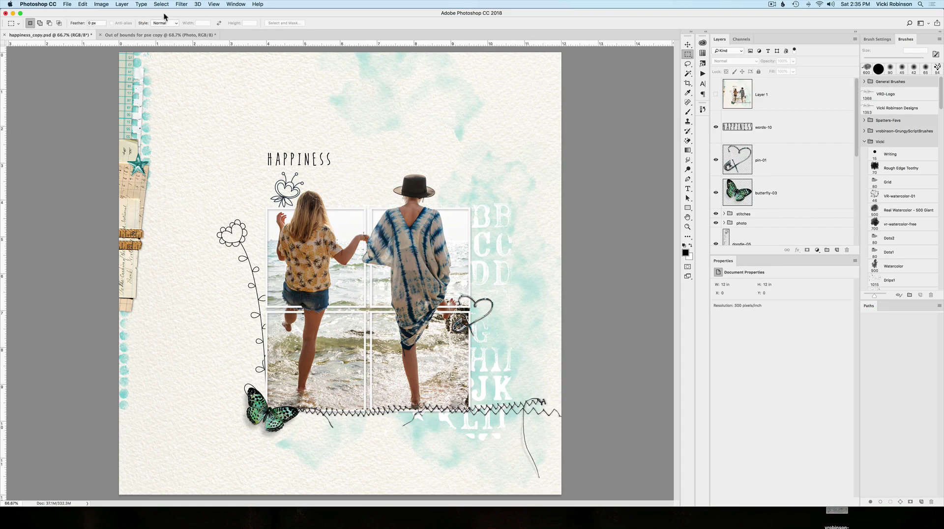
Switch to the 'Out of bounds for pse copy' document after a brief look back at the happiness layout.
click(158, 34)
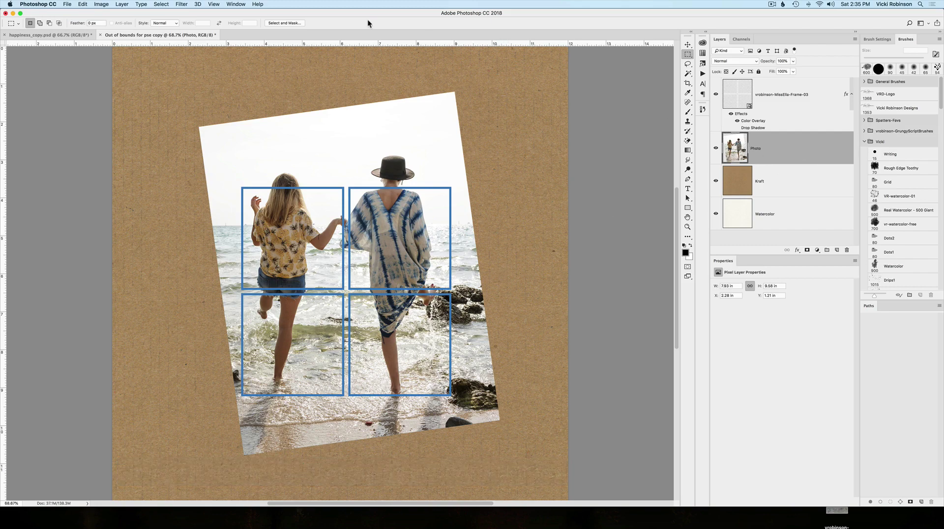
click(72, 35)
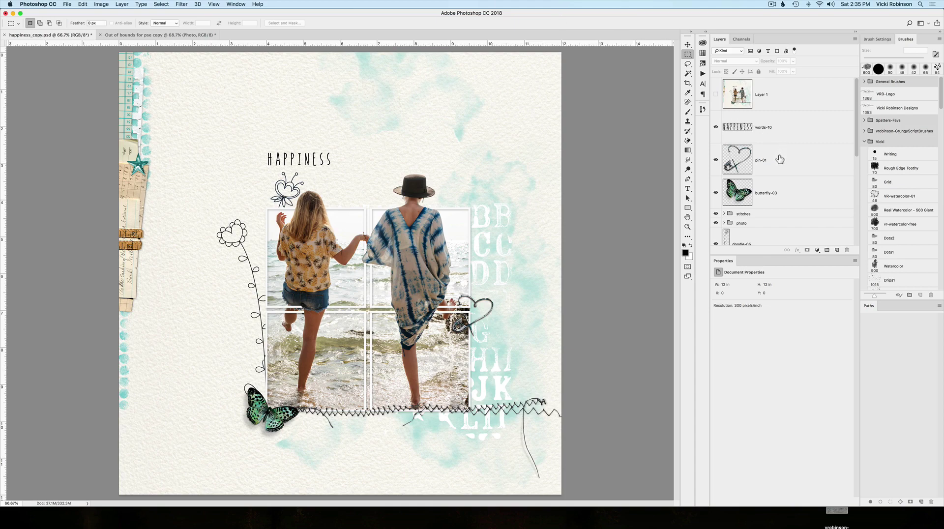
click(172, 36)
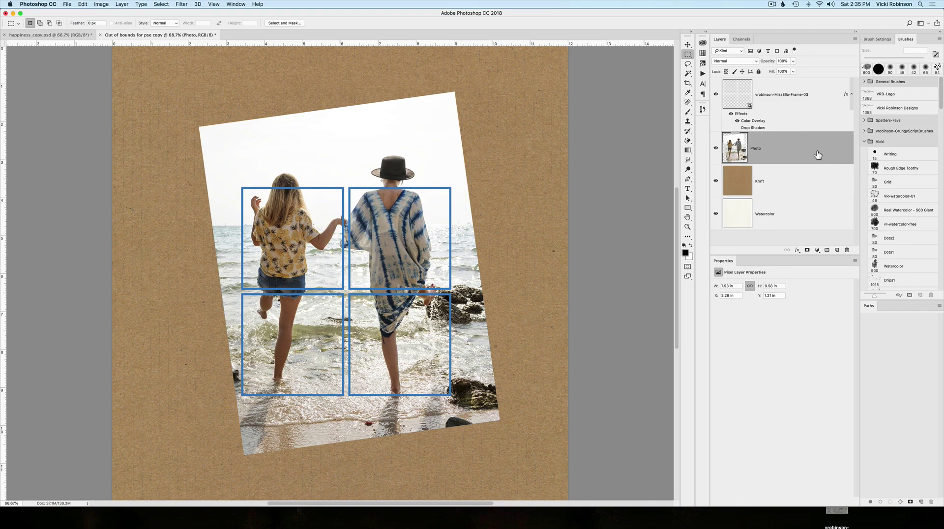
Duplicate the Photo layer twice to create Photo copy and Photo copy 2.
drag(814, 151, 837, 254)
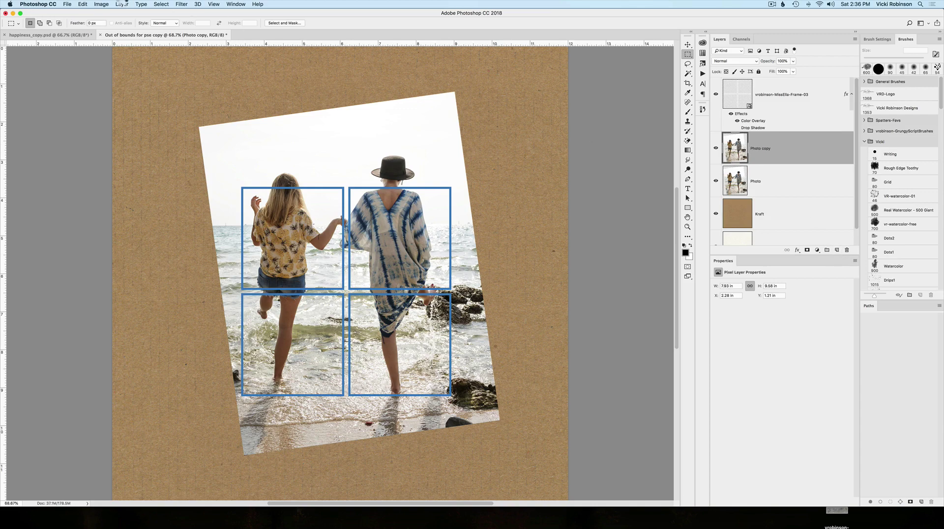
click(122, 5)
mouse_move(125, 13)
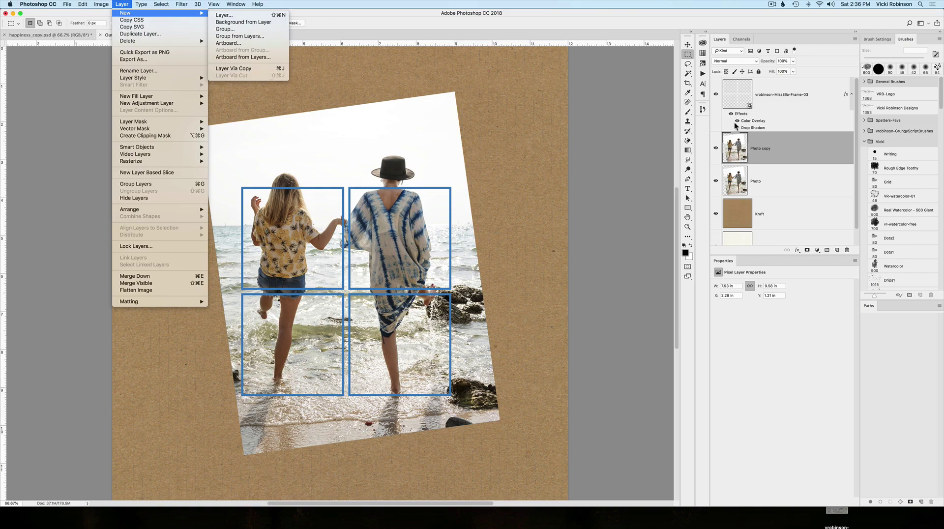
click(783, 154)
key(cmd+j)
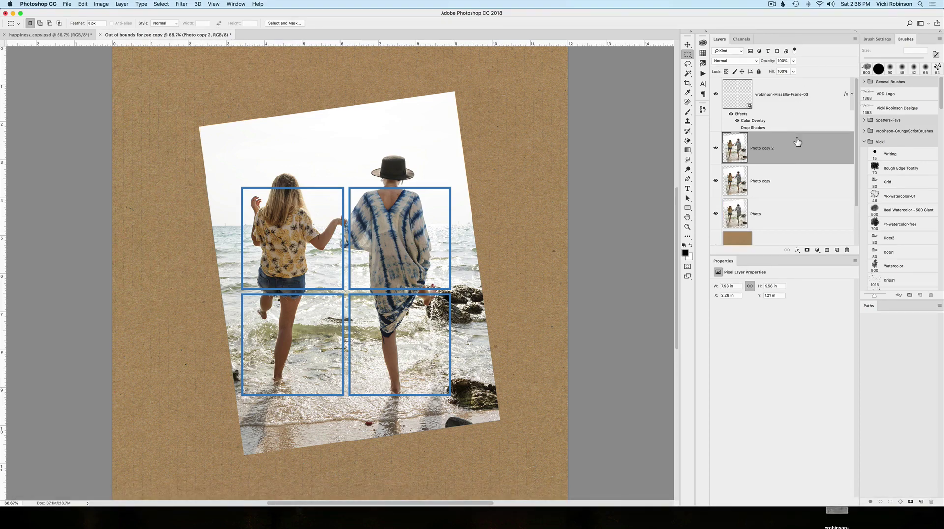
Hide Photo copy 2 and the original Photo, leaving Photo copy selected and visible.
click(715, 148)
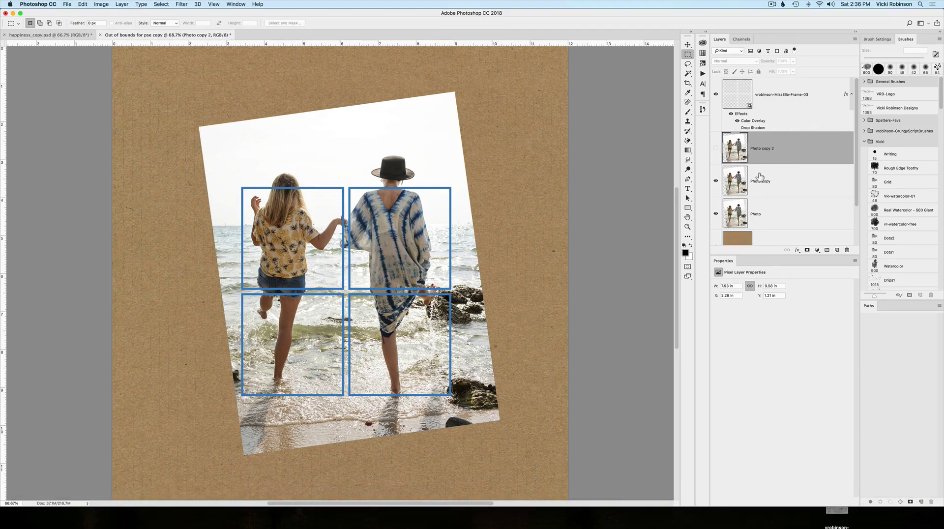
click(716, 214)
click(787, 187)
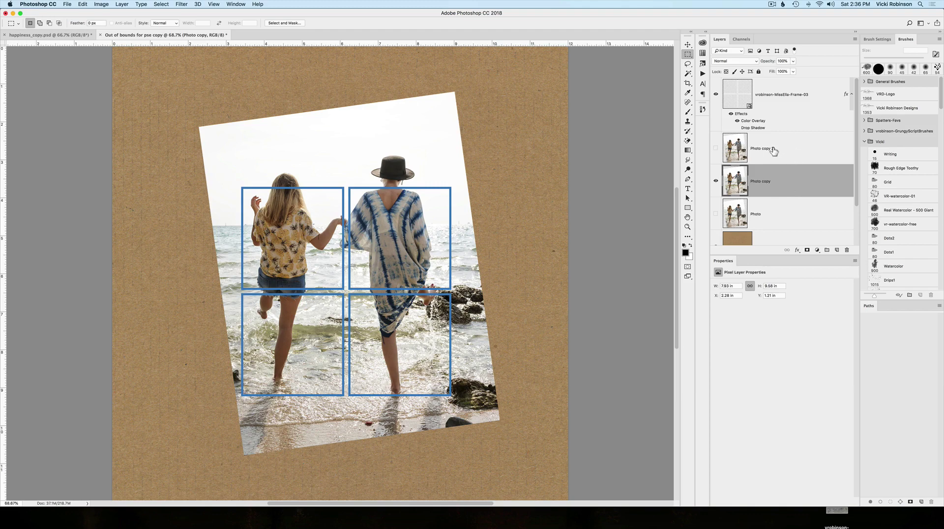
Draw a rectangular selection matching the outer edges of the four-pane frame.
key(m)
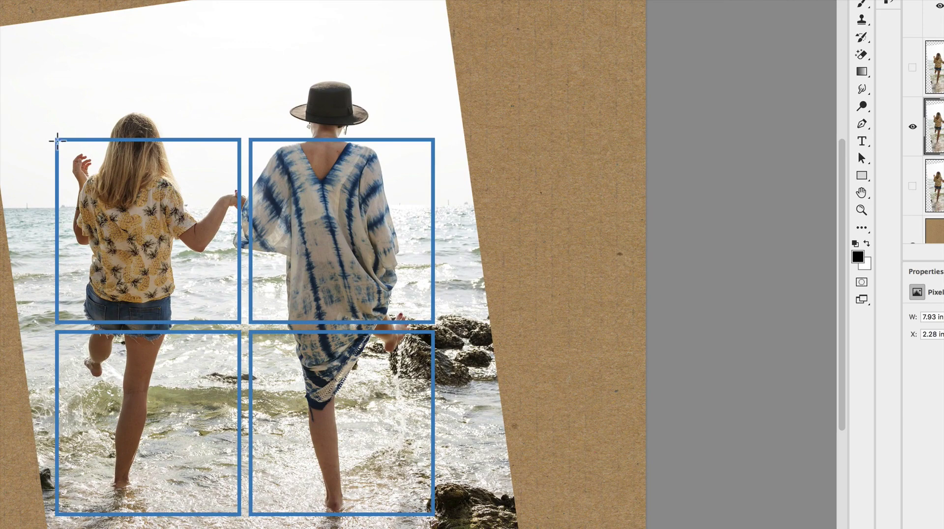
drag(57, 141, 436, 513)
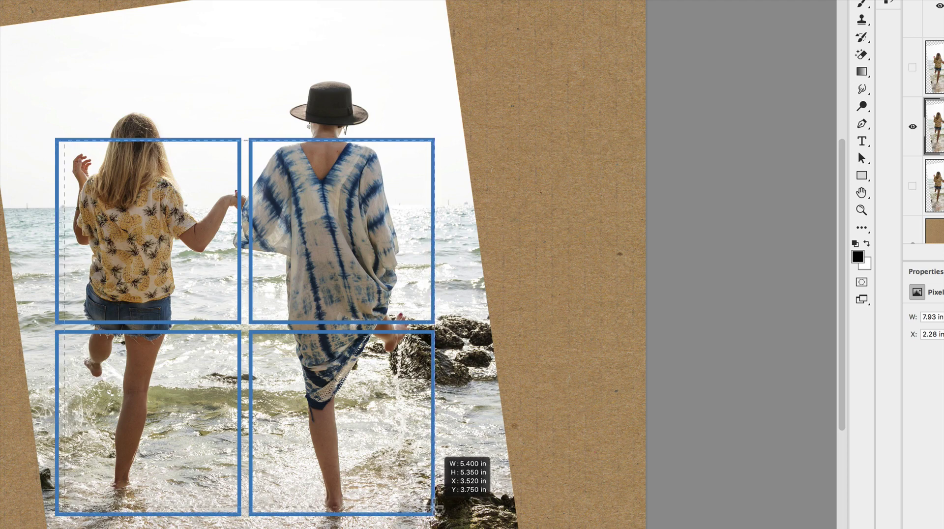
drag(432, 505, 431, 512)
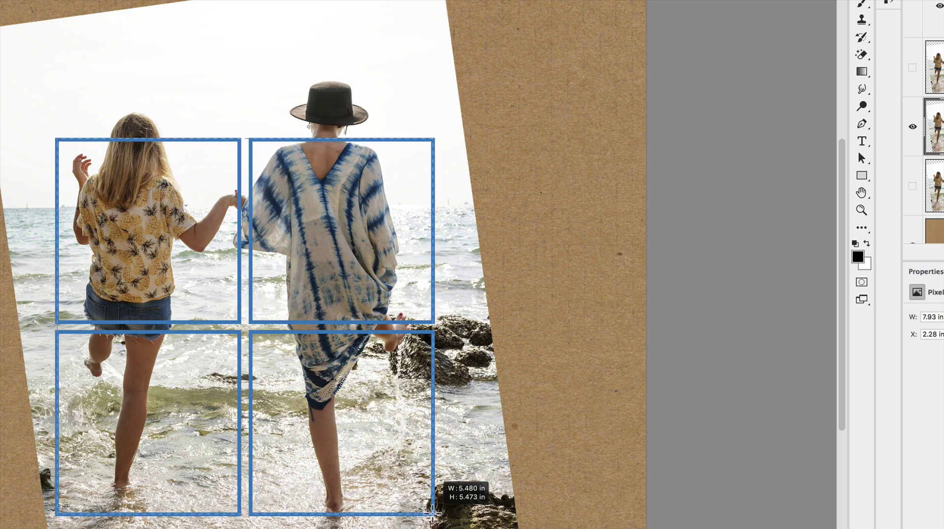
drag(431, 512, 431, 513)
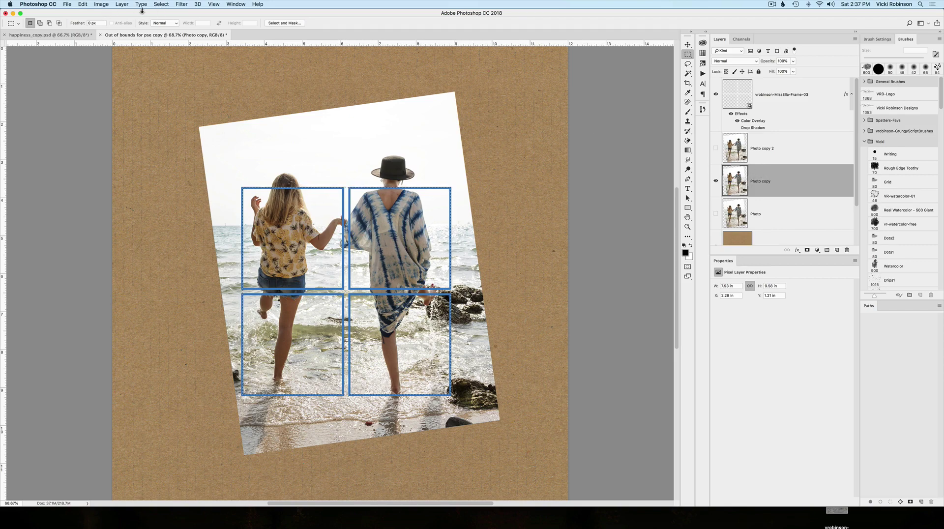
Invert the selection, delete the photo outside the four squares, and deselect.
click(160, 4)
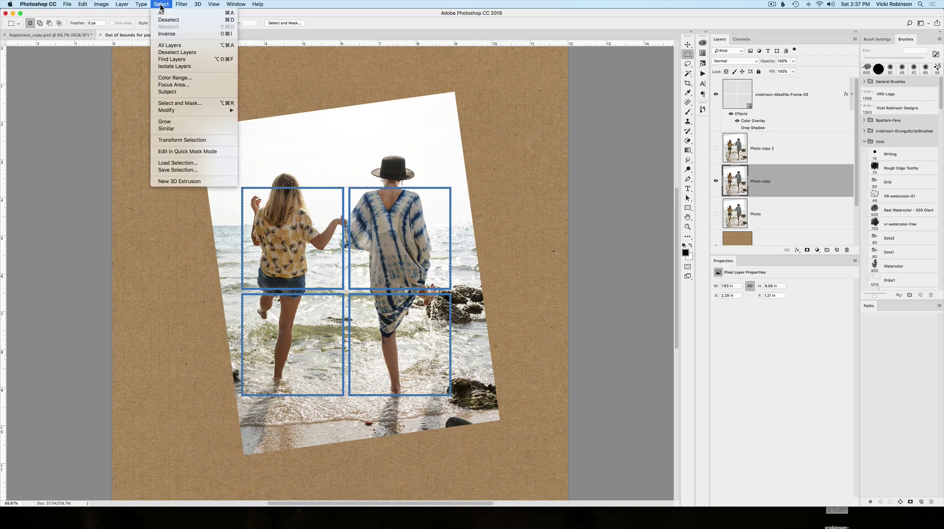
click(218, 35)
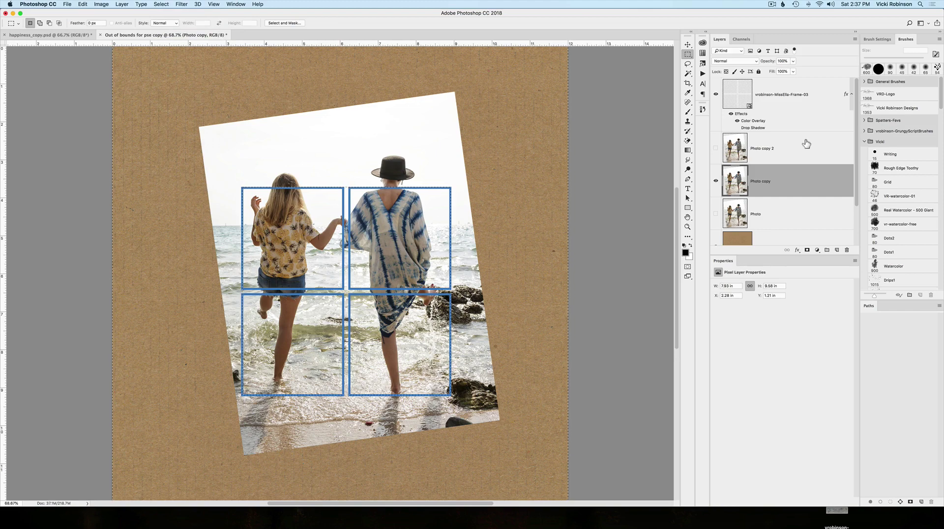
key(BackSpace)
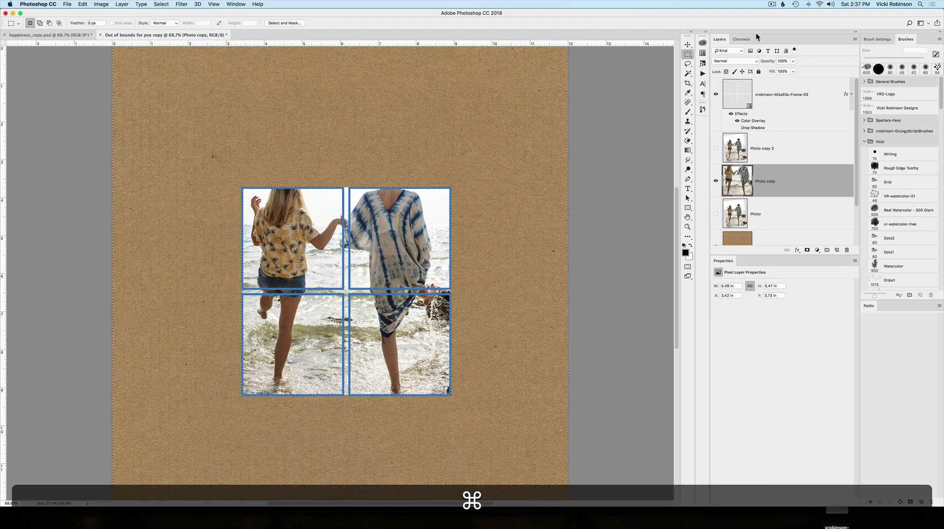
key(super+d)
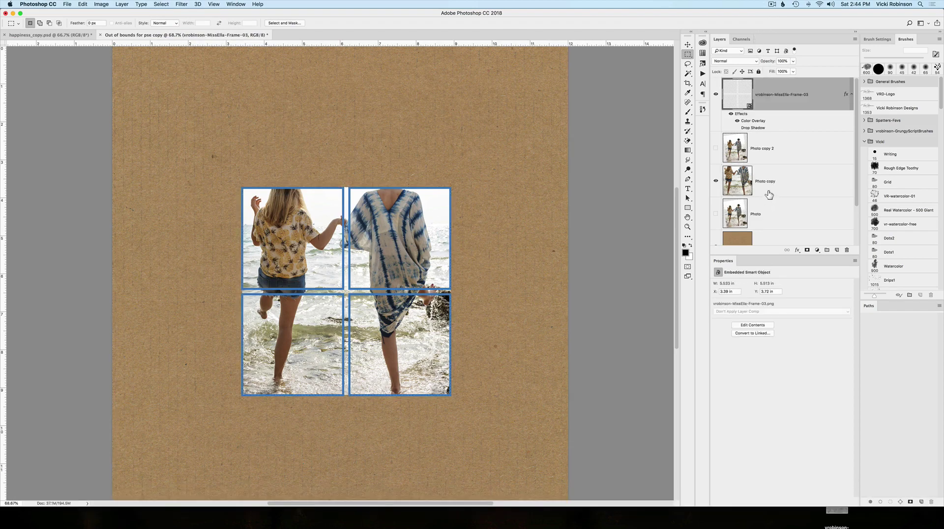
Add a white layer mask to the vrobinson-MissElla-Frame-03 frame layer.
click(715, 149)
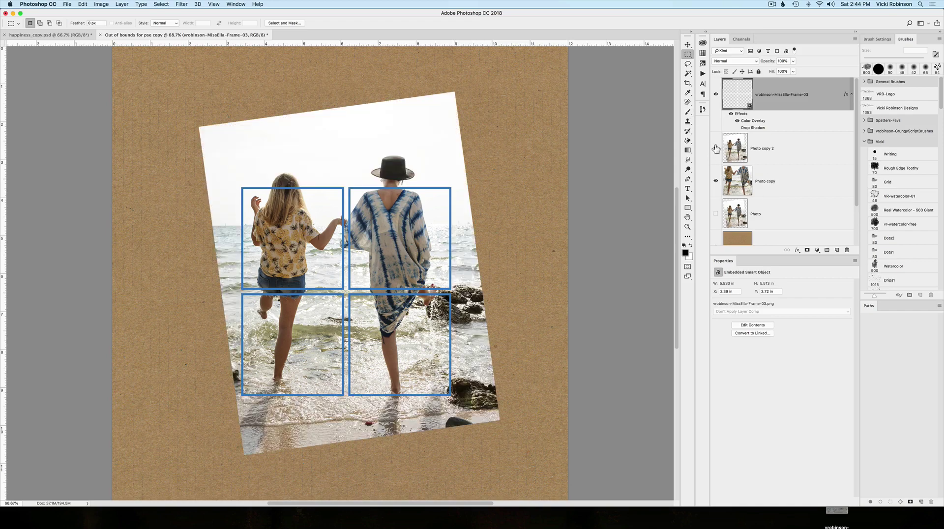
click(715, 149)
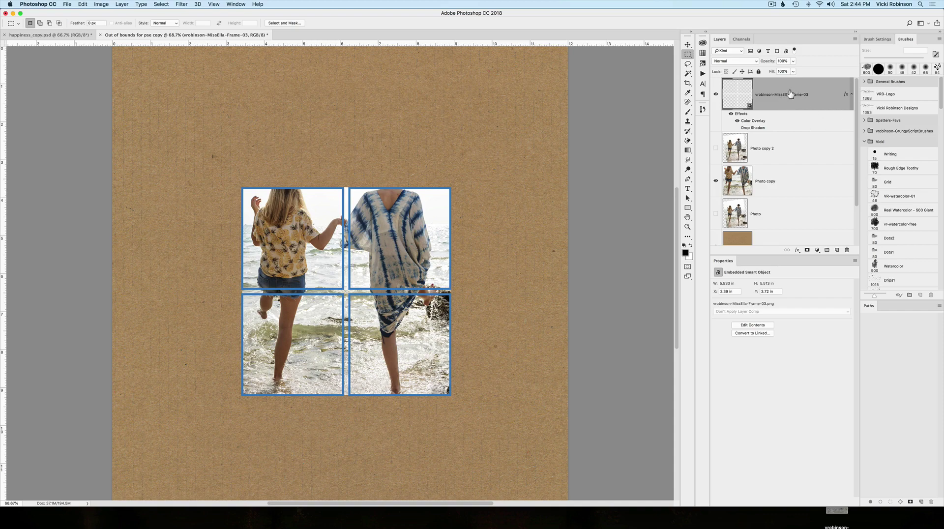
click(808, 252)
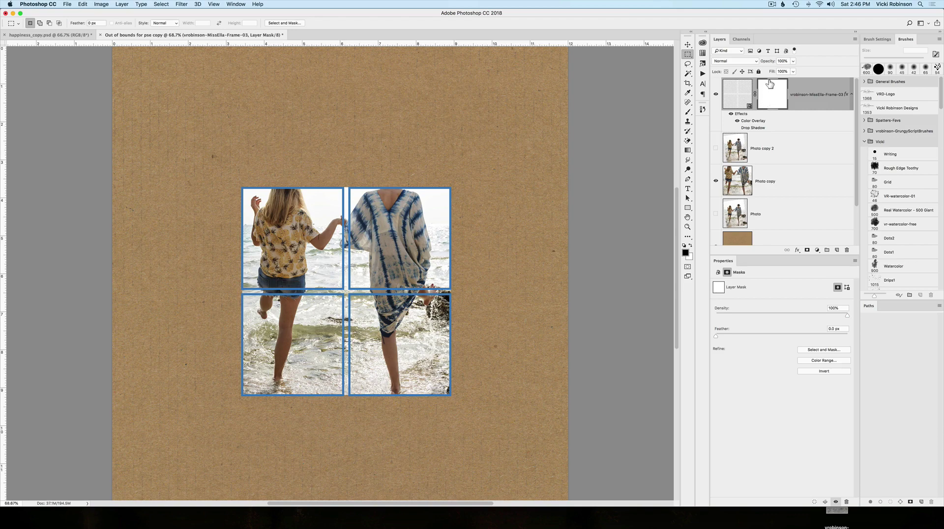
Zoom to 200% and set up a 50 px Brush.
key(super+1)
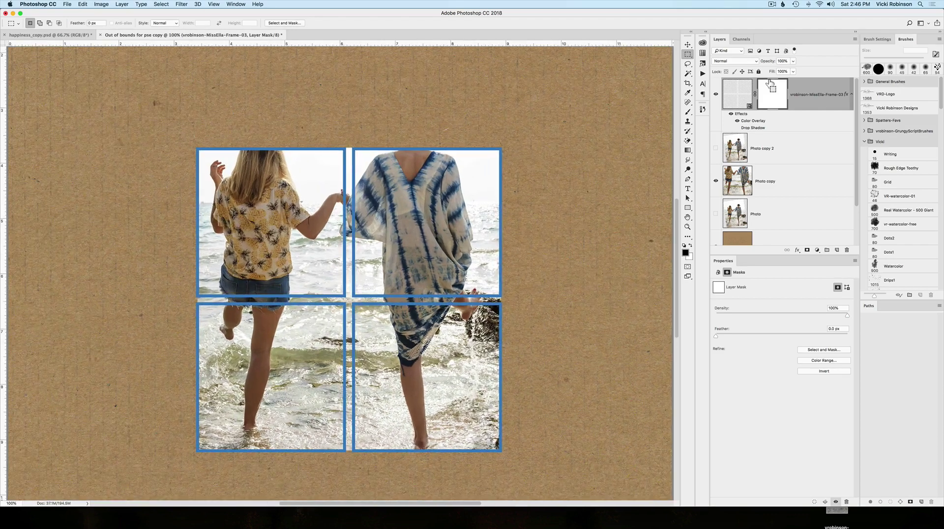
key(super+equal)
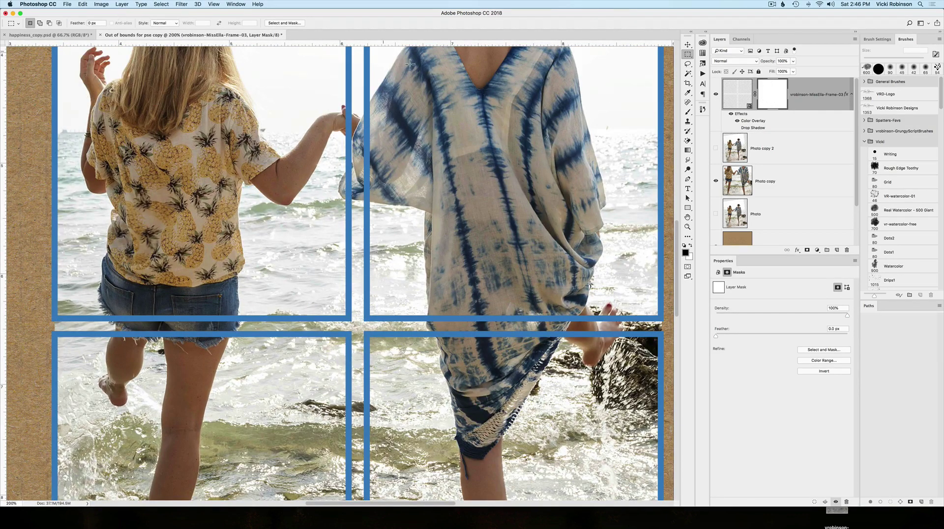
key(b)
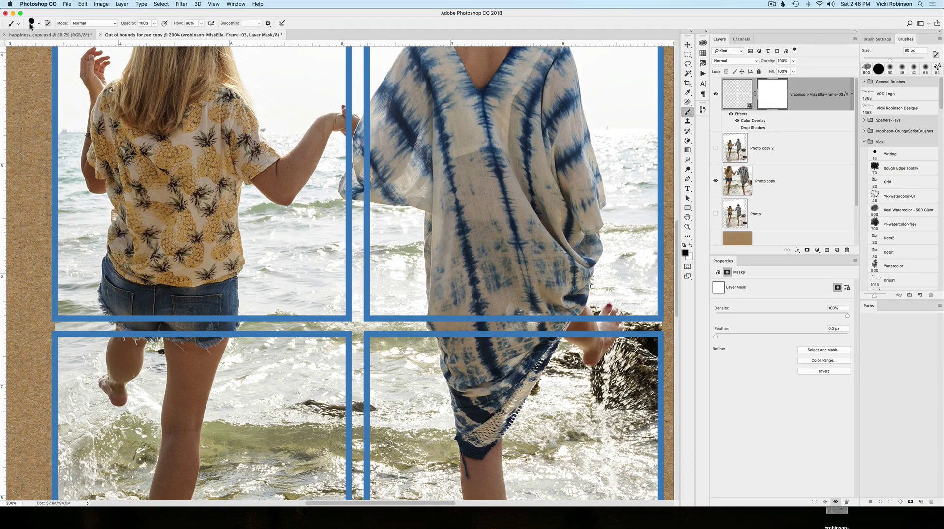
click(39, 24)
click(40, 25)
key(bracketright)
key(bracketright)
key(bracketleft)
key(bracketleft)
key(bracketleft)
key(bracketleft)
key(bracketleft)
key(bracketleft)
key(bracketleft)
key(bracketleft)
Paint black on the mask over both frame bars crossing the denim shorts, using a 25 px brush for the lower one.
mouse_move(160, 313)
mouse_down()
mouse_move(230, 318)
mouse_move(223, 317)
mouse_up()
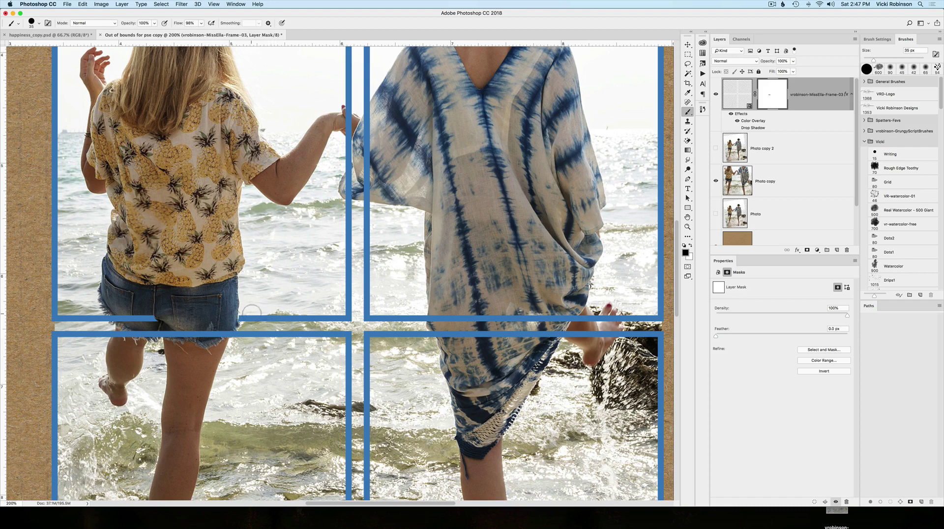
key(x)
key(bracketleft)
key(x)
drag(166, 329, 228, 330)
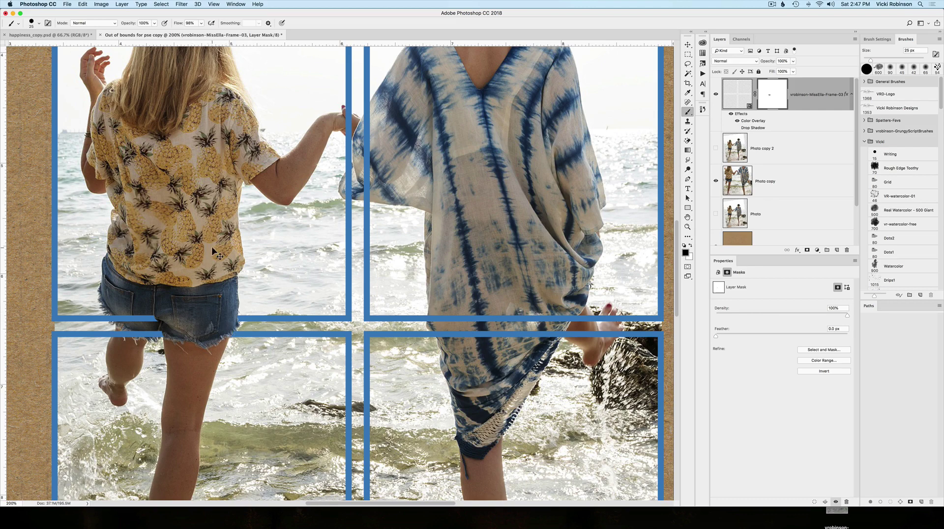
key(super+minus)
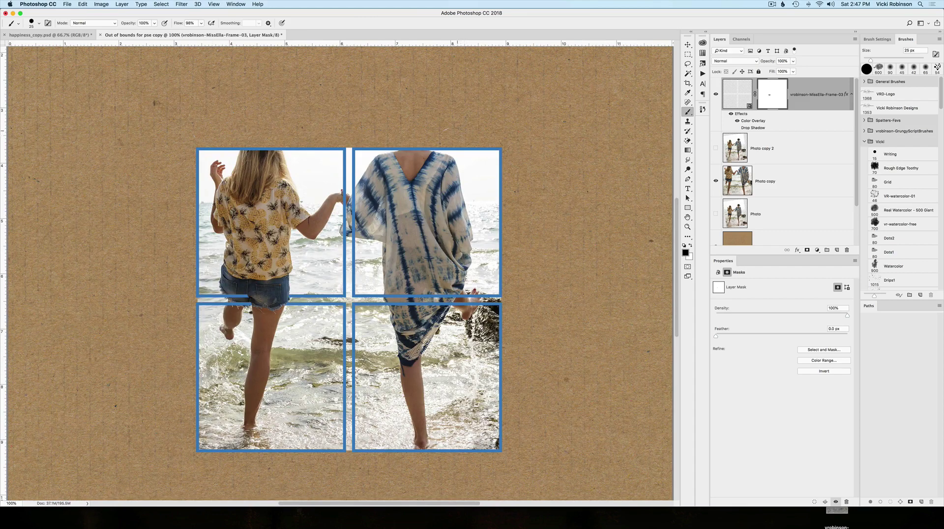
key(super+plus)
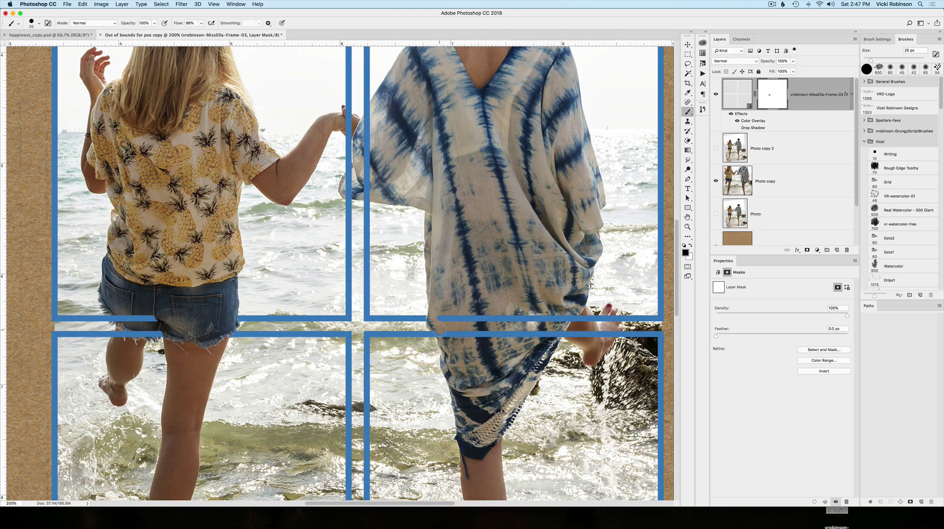
Paint out the lower, upper and vertical frame bars crossing the tie-dye dress.
drag(442, 338, 548, 336)
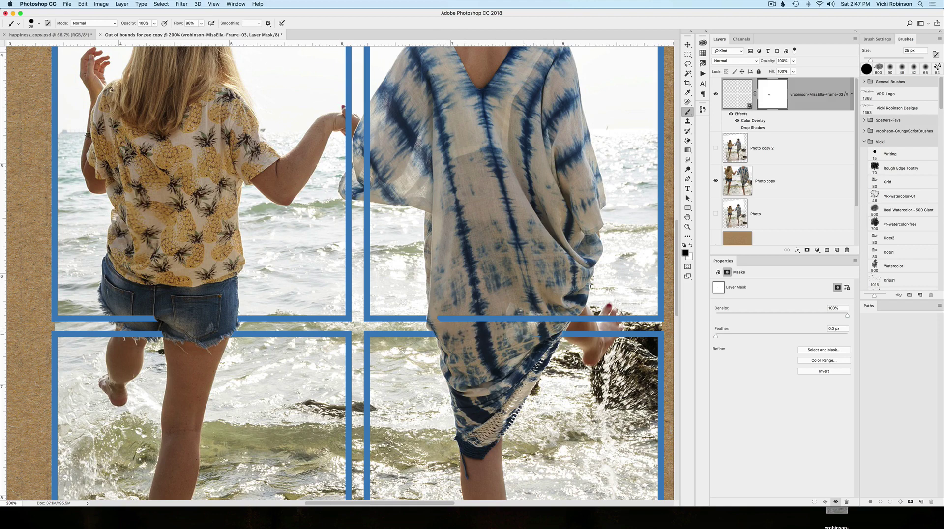
mouse_move(583, 302)
mouse_down()
mouse_move(563, 318)
mouse_move(440, 318)
mouse_up()
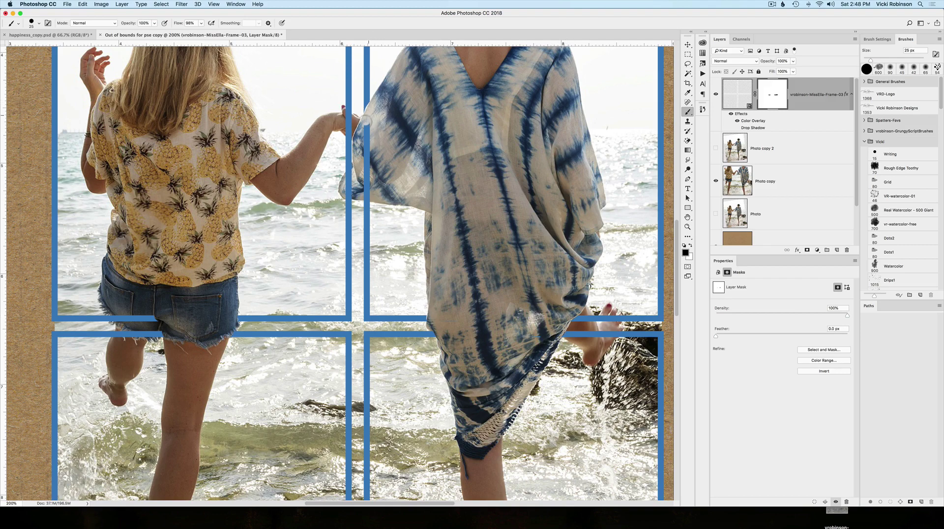
mouse_move(368, 117)
mouse_down()
mouse_move(367, 197)
mouse_move(366, 162)
mouse_move(348, 179)
mouse_move(349, 196)
mouse_up()
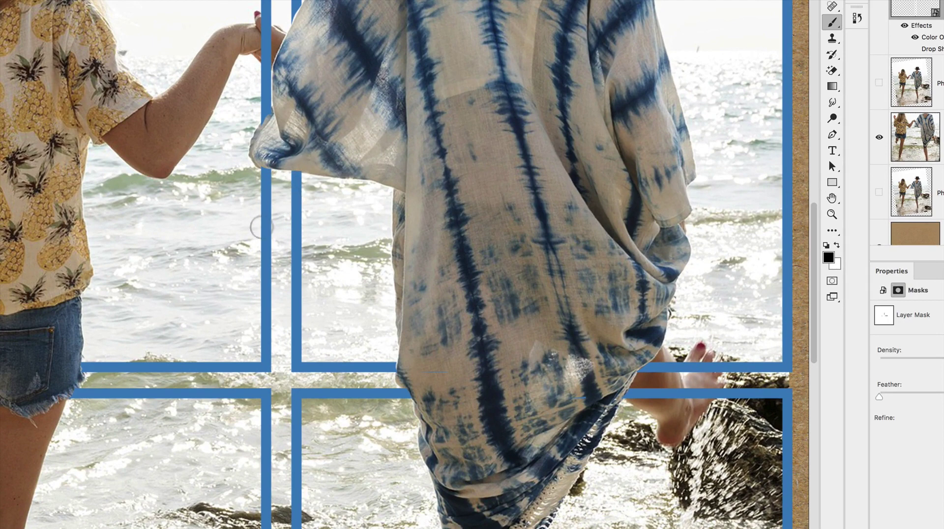
Touch up the mask around the joined hand's fingers, then zoom out to 100%.
key(x)
key(x)
drag(263, 22, 267, 28)
drag(269, 33, 266, 54)
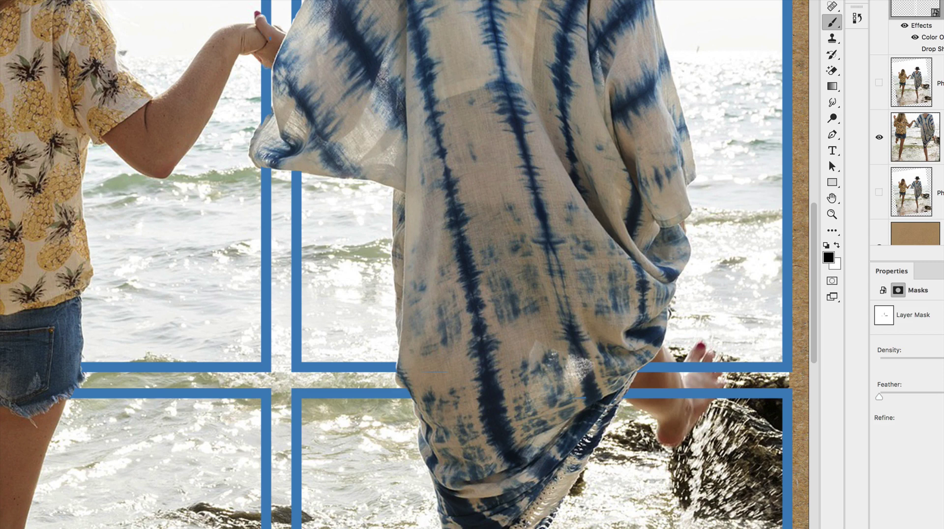
key(x)
key(x)
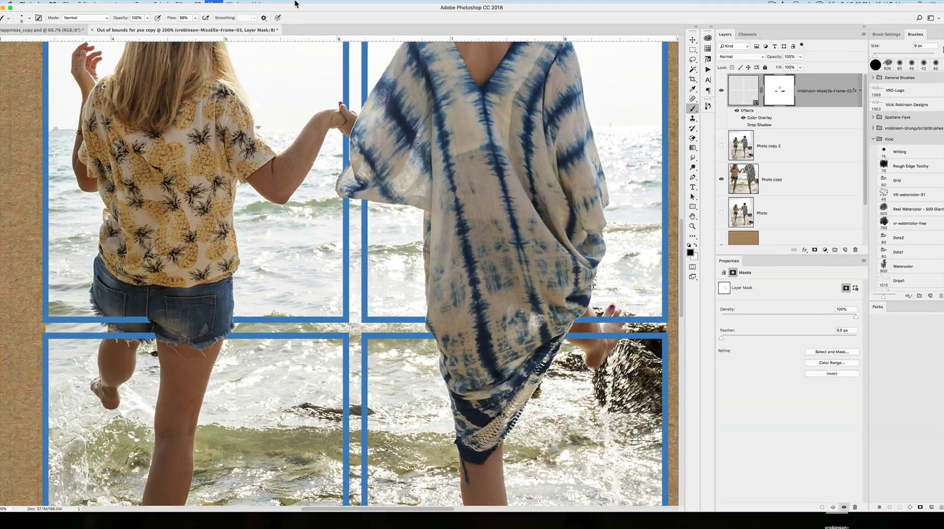
key(super+minus)
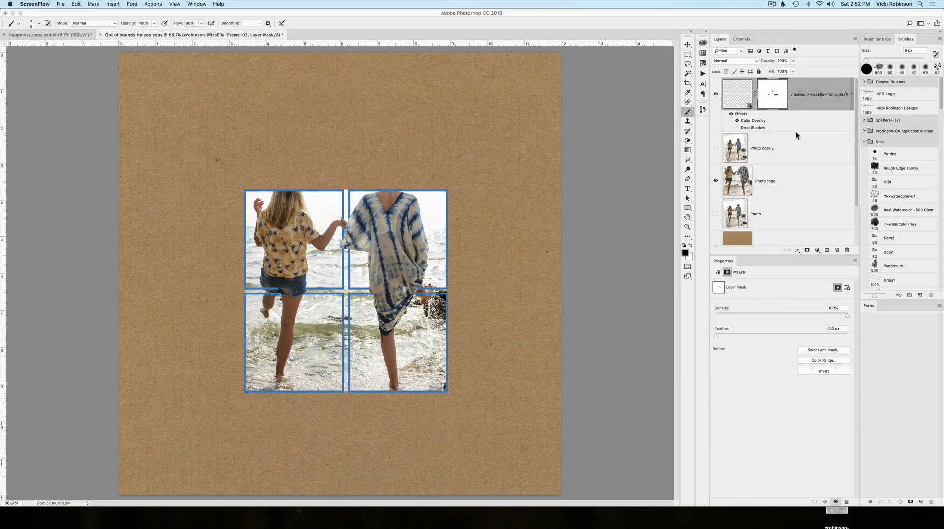
Make the Photo copy 2 layer visible so the full tilted beach photo shows behind the frame.
click(715, 148)
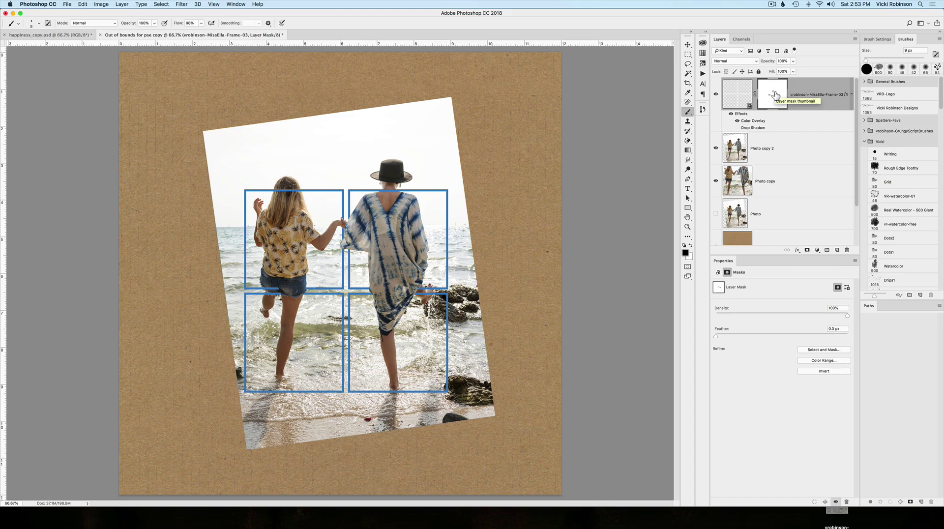
click(66, 34)
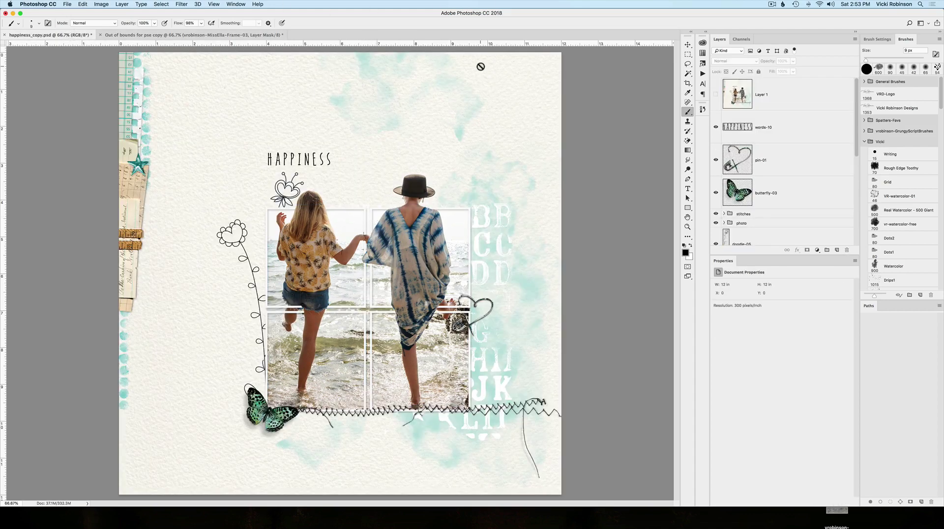
key(super+equal)
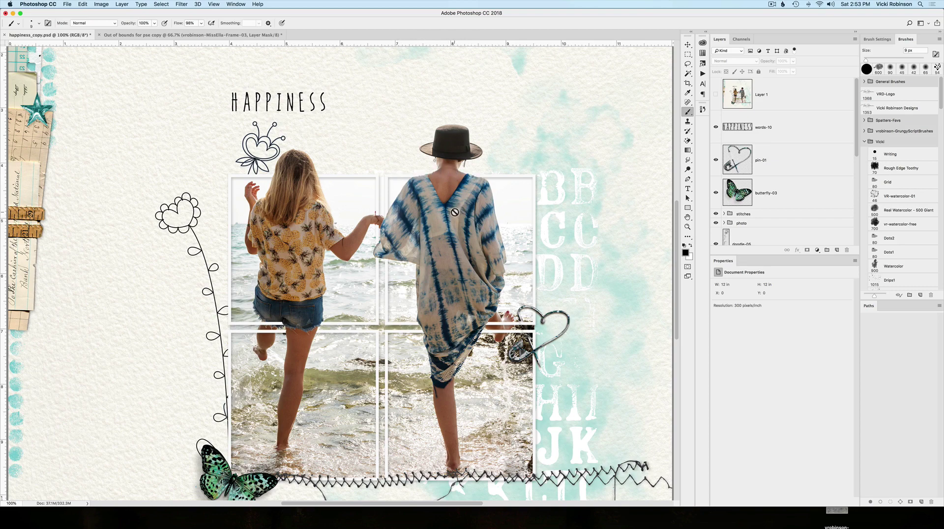
click(163, 35)
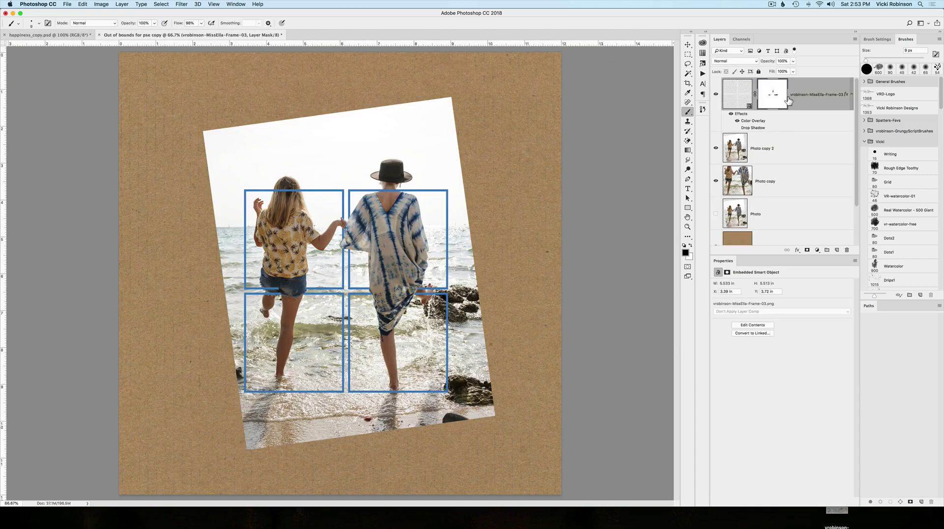
Enable the frame's Drop Shadow, then prepare a larger brush on its mask, undoing a neckline stroke.
click(737, 128)
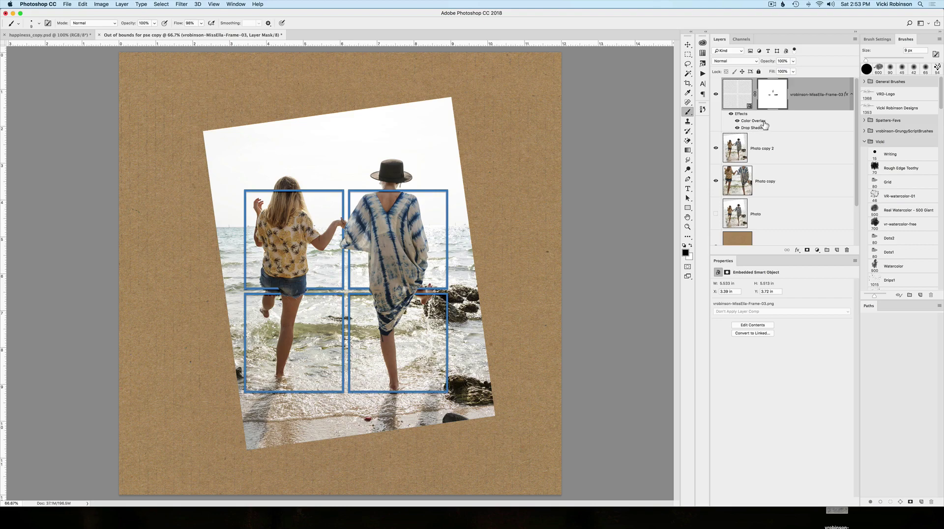
click(772, 95)
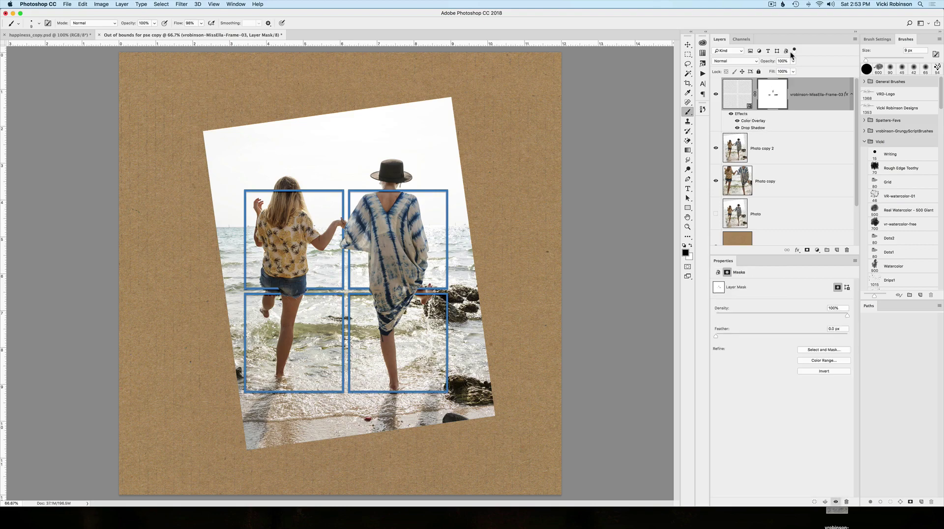
key(cmd+equal)
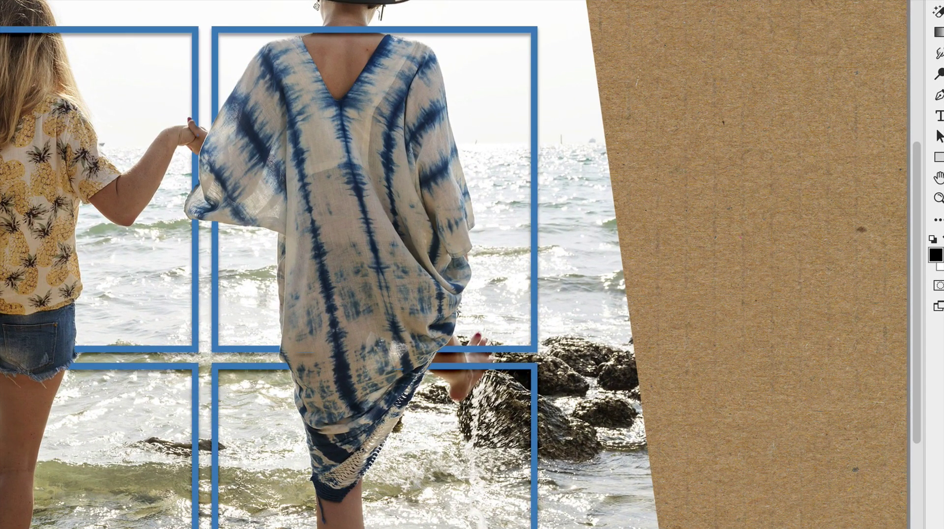
key(b)
key(])
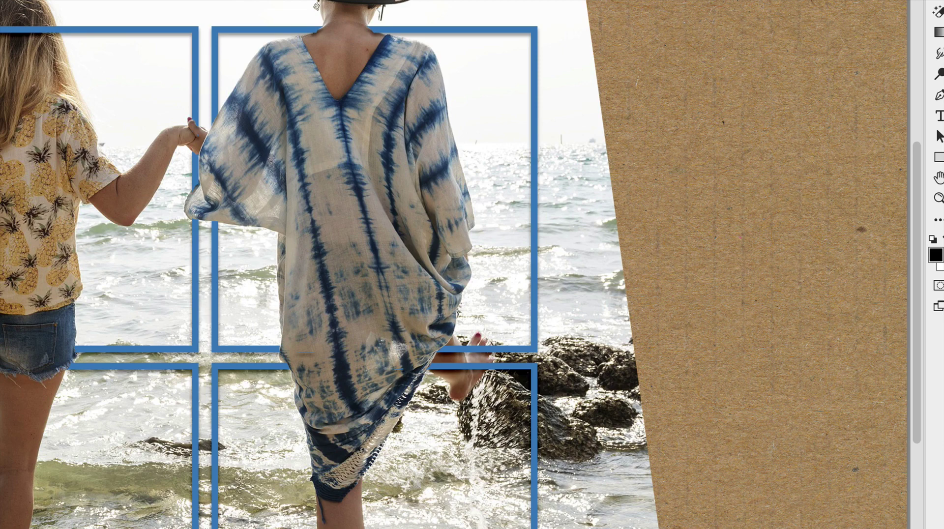
key(alt+super+z)
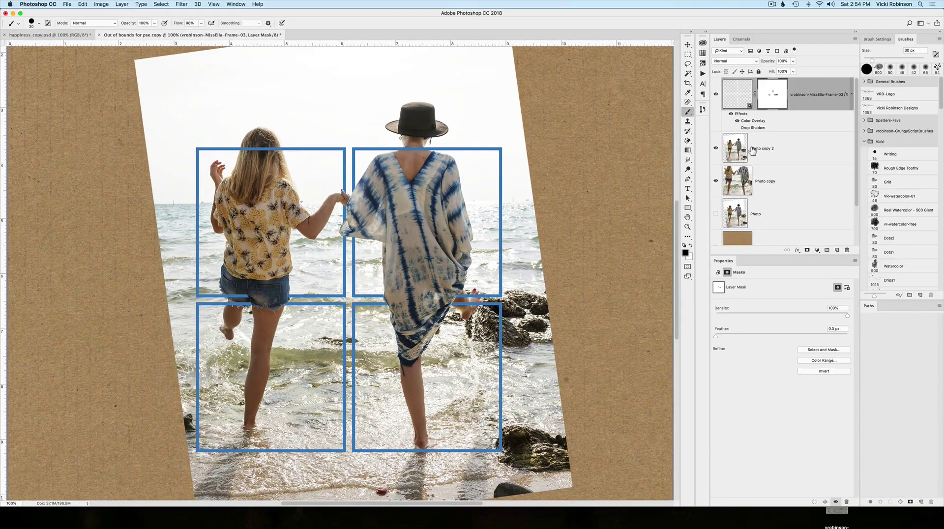
On the Photo copy 2 layer, switch to the Rectangular Marquee and show the frame's Drop Shadow.
click(737, 148)
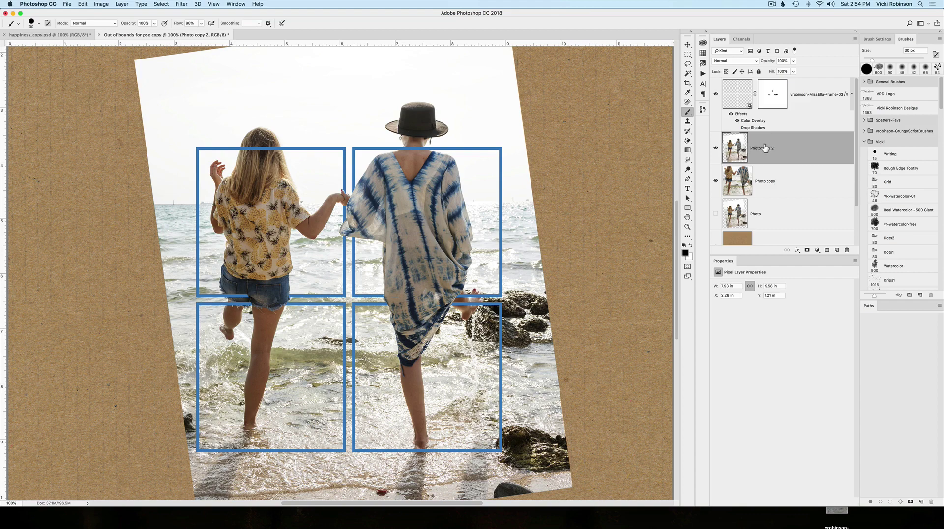
key(m)
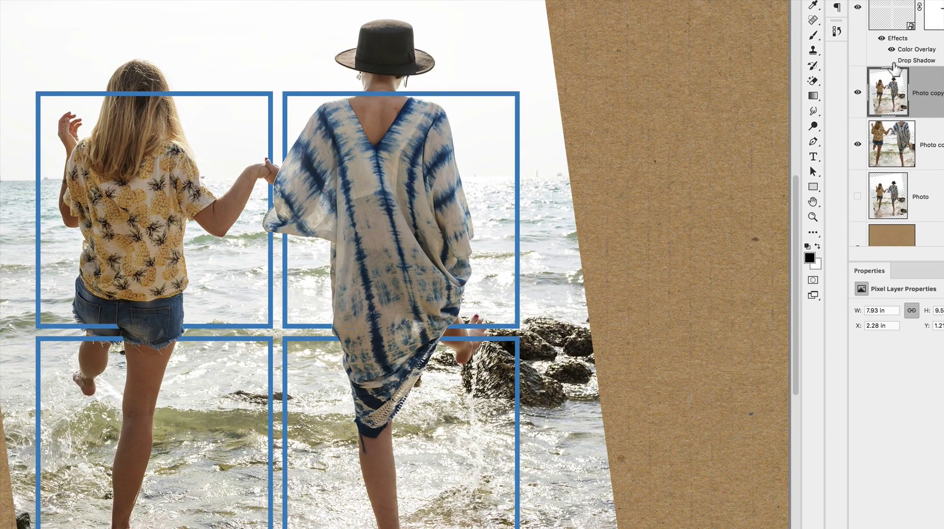
click(891, 60)
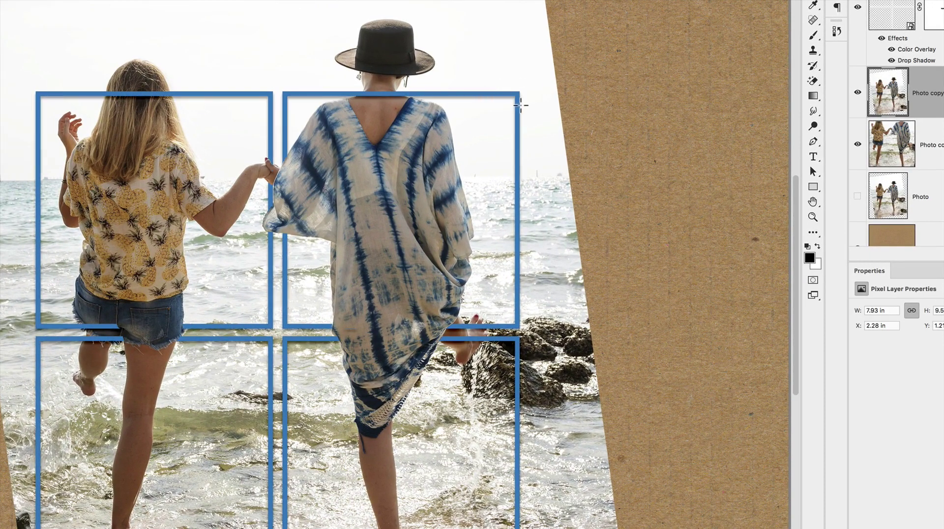
Draw a frame-wide rectangular selection from the frame's top edge up to the canvas top.
drag(518, 113, 336, 6)
key(space)
drag(223, 12, 36, 7)
drag(35, 6, 38, 7)
Invert the selection, delete the photo copy outside the rectangle, and deselect.
click(161, 3)
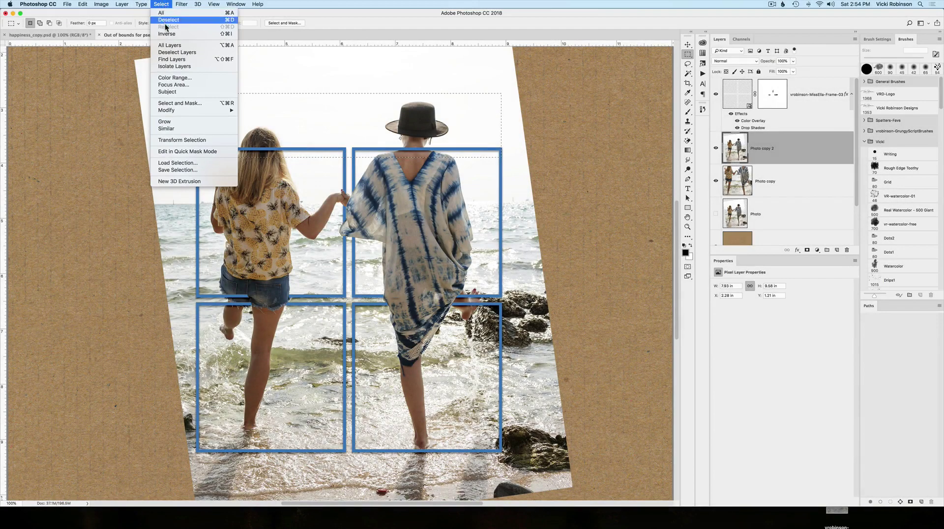
click(204, 9)
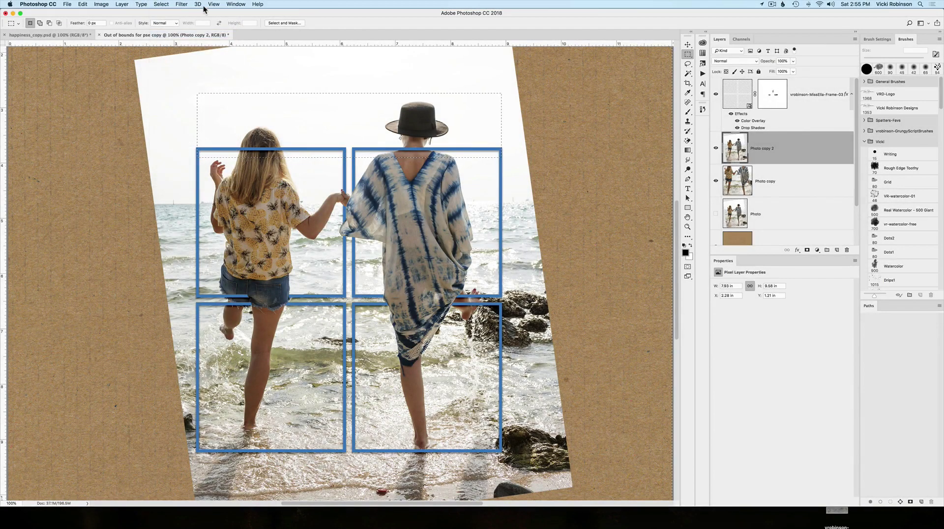
key(BackSpace)
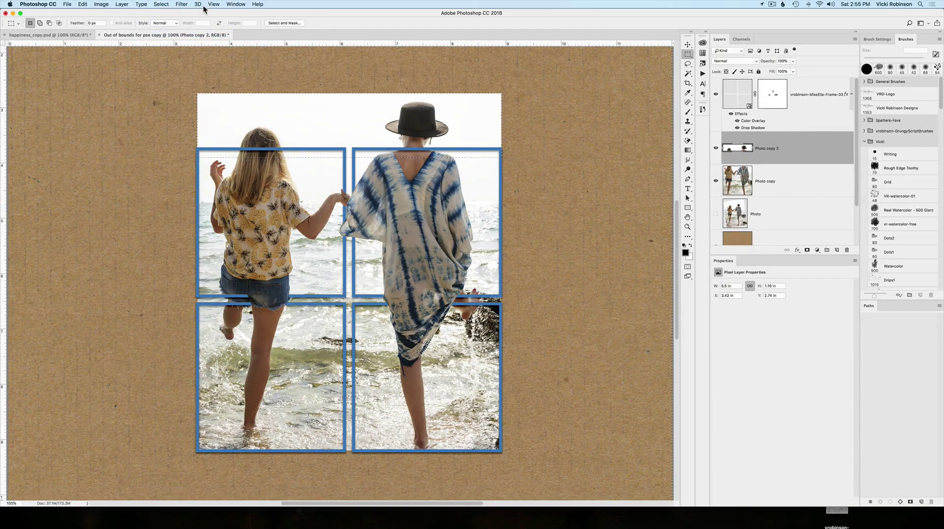
key(super+d)
click(83, 37)
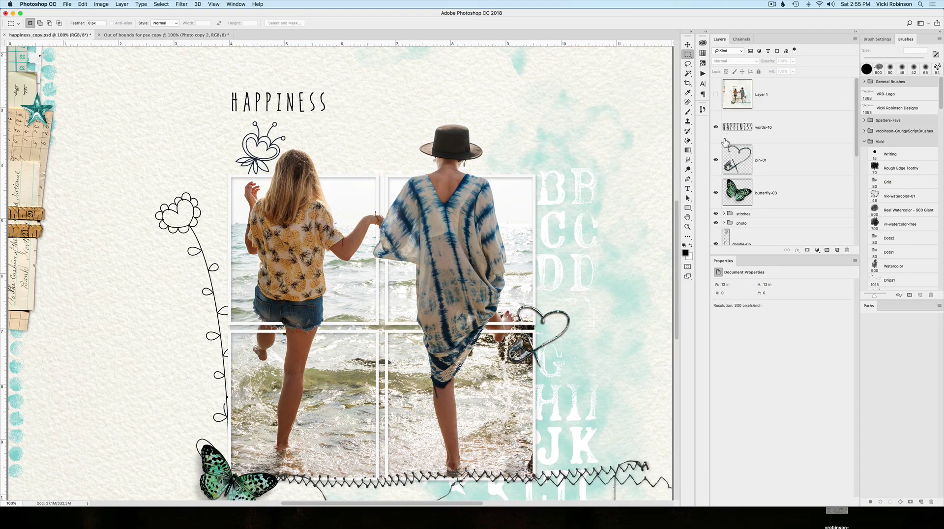
click(189, 36)
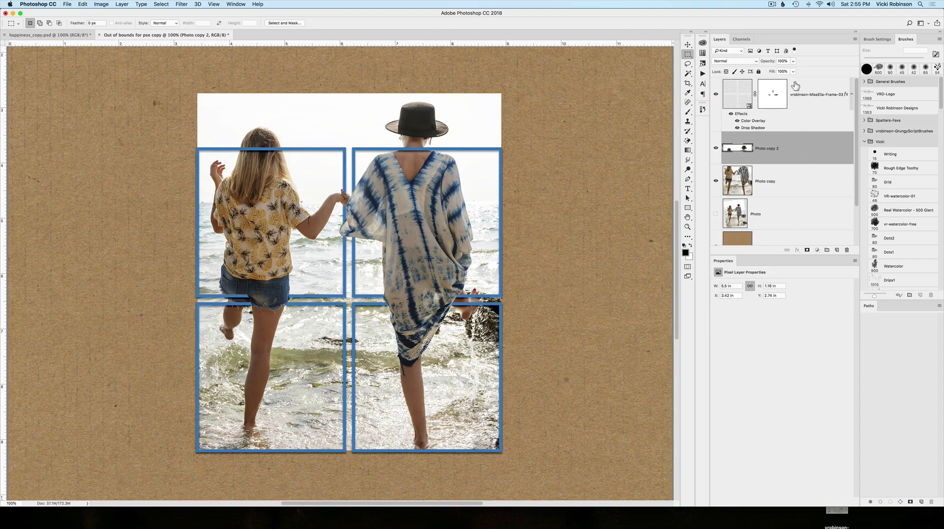
Hide the Drop Shadow and Magic Wand-select the white sky above the frame, zooming in on the heads.
click(689, 75)
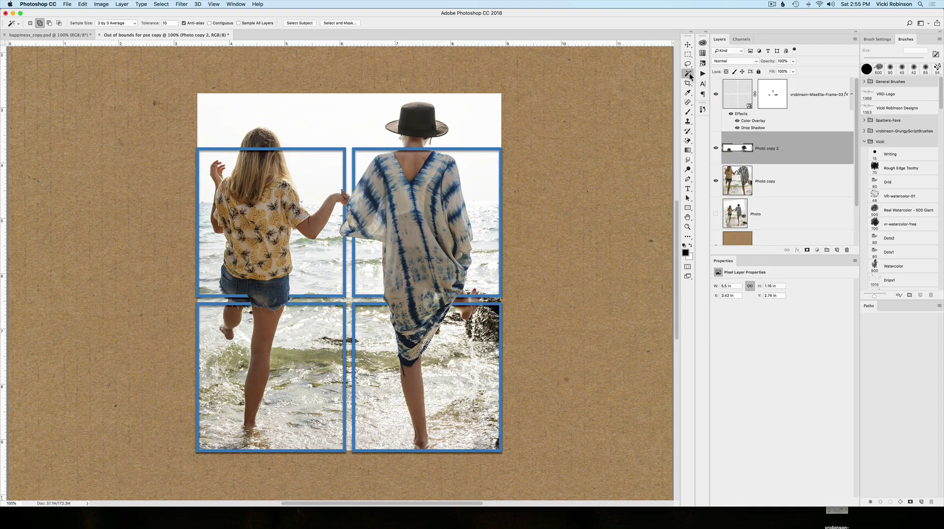
click(736, 128)
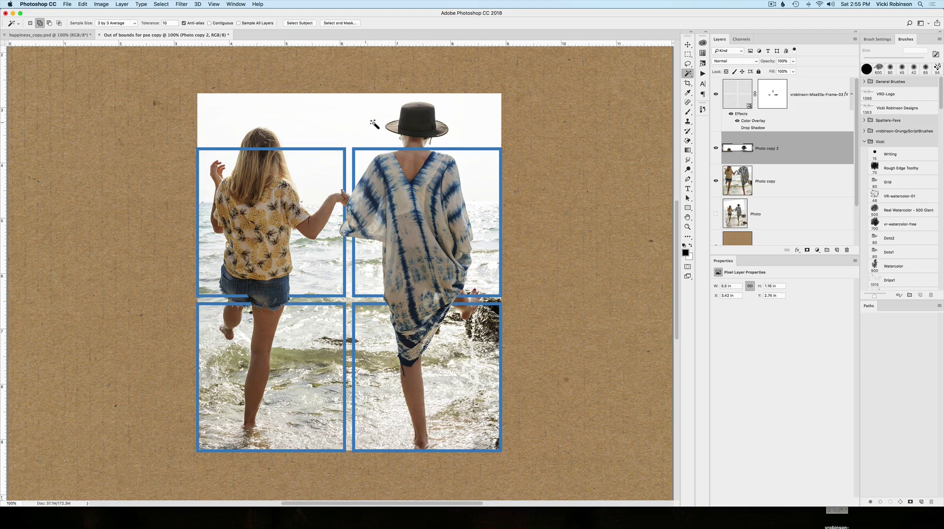
click(347, 120)
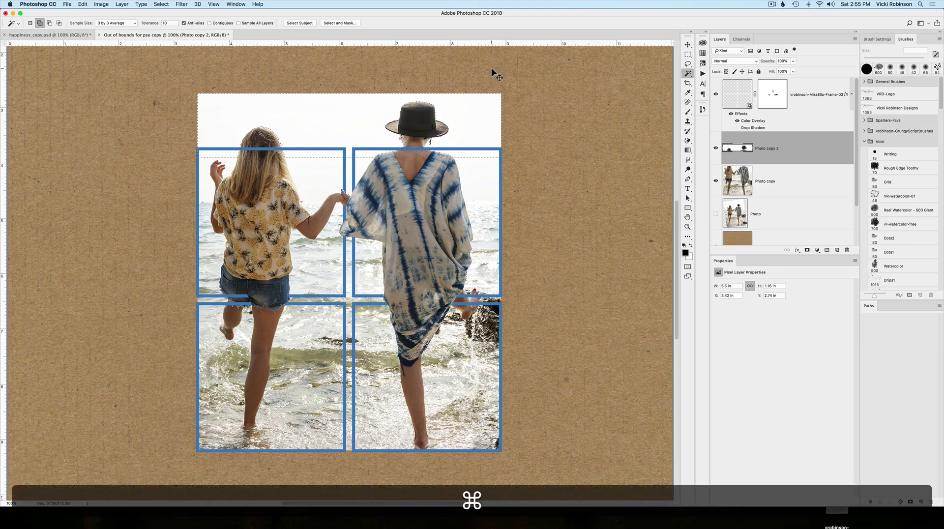
key(super+equal)
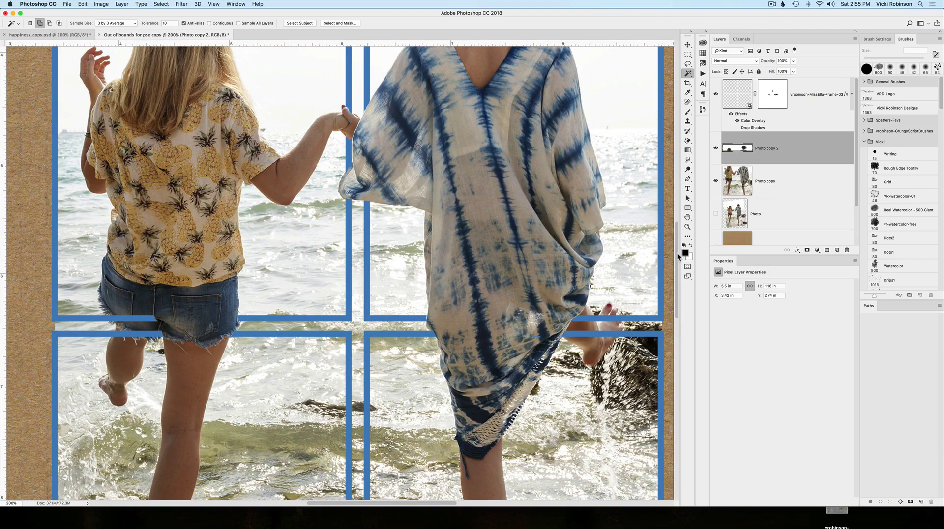
drag(680, 257, 676, 211)
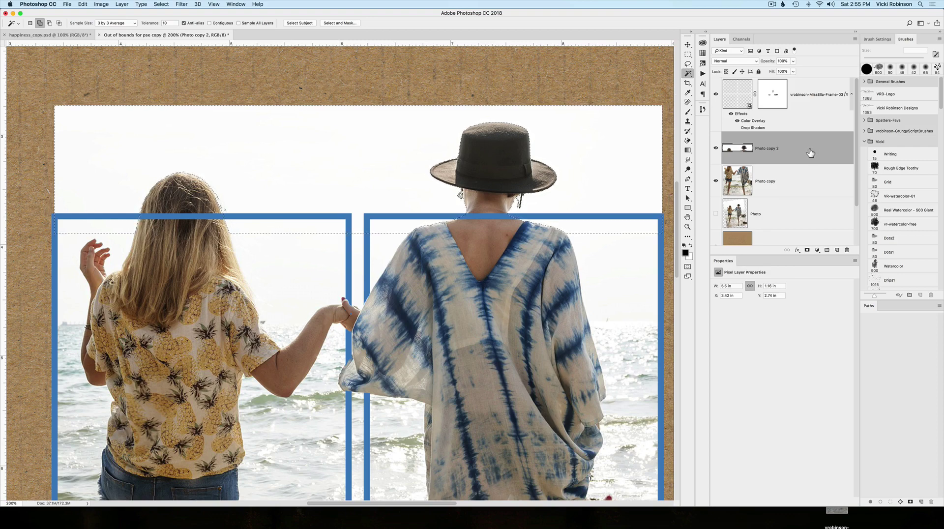
Add a layer mask that hides the selected white sky, then deselect.
key(alt)
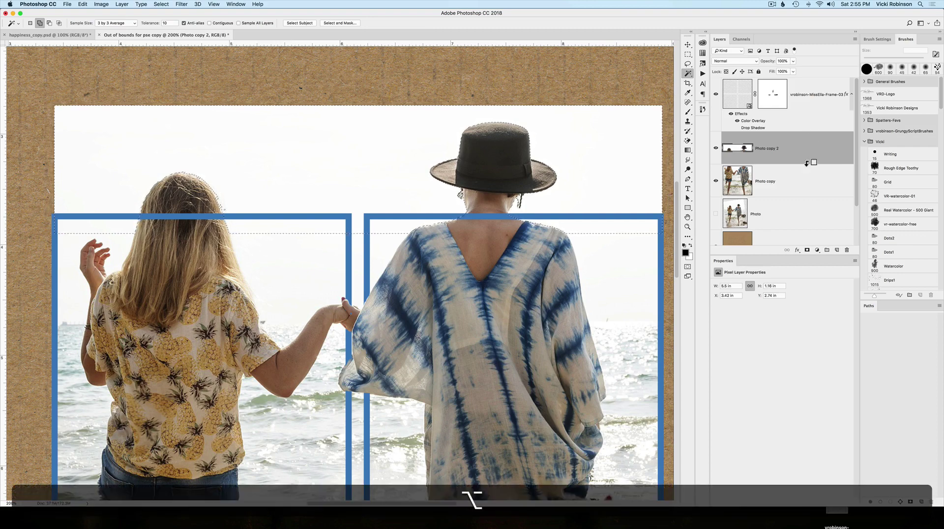
alt+click(807, 251)
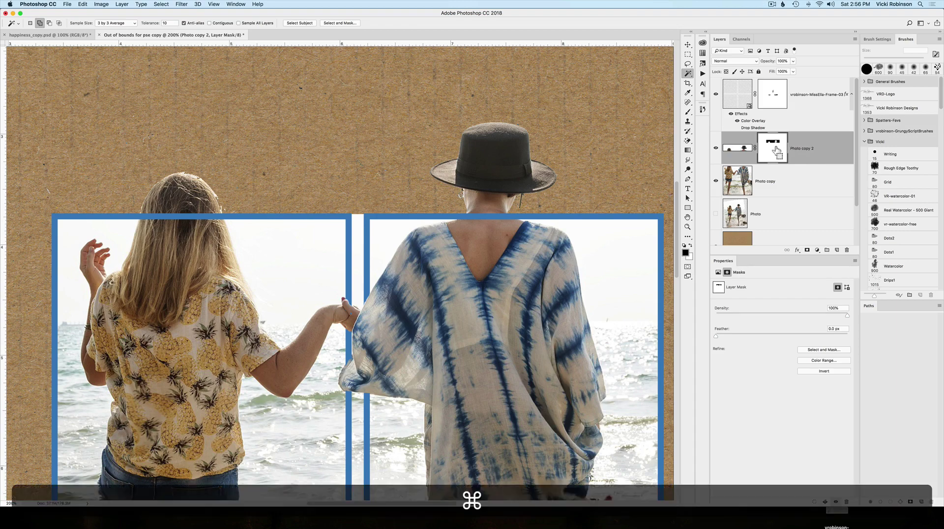
key(super+d)
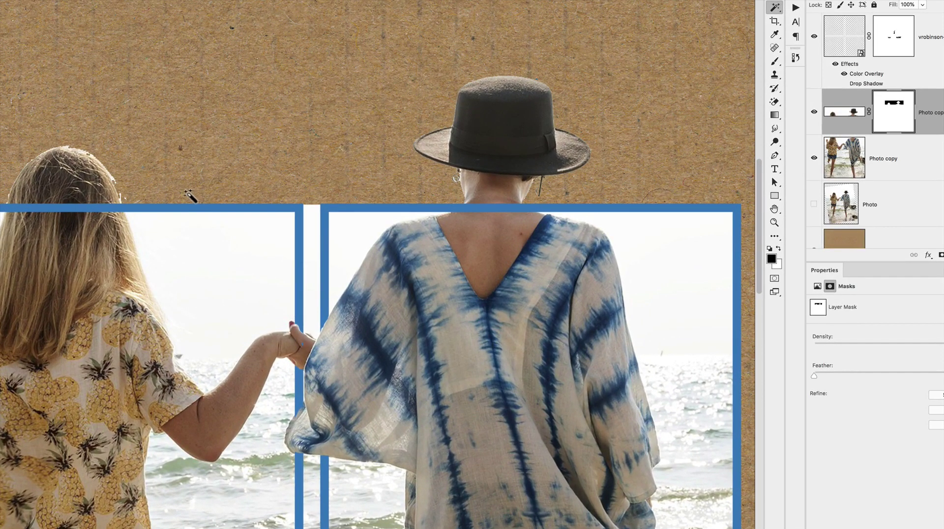
key(v)
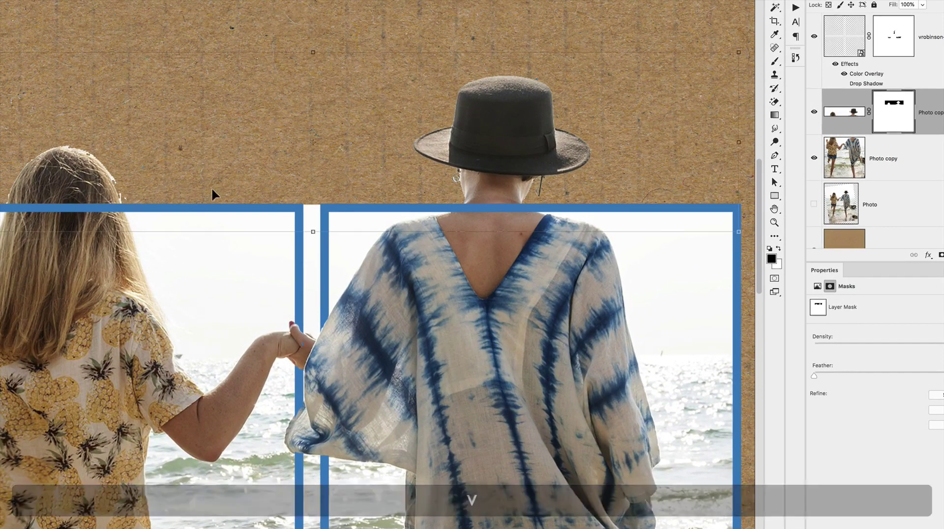
key(b)
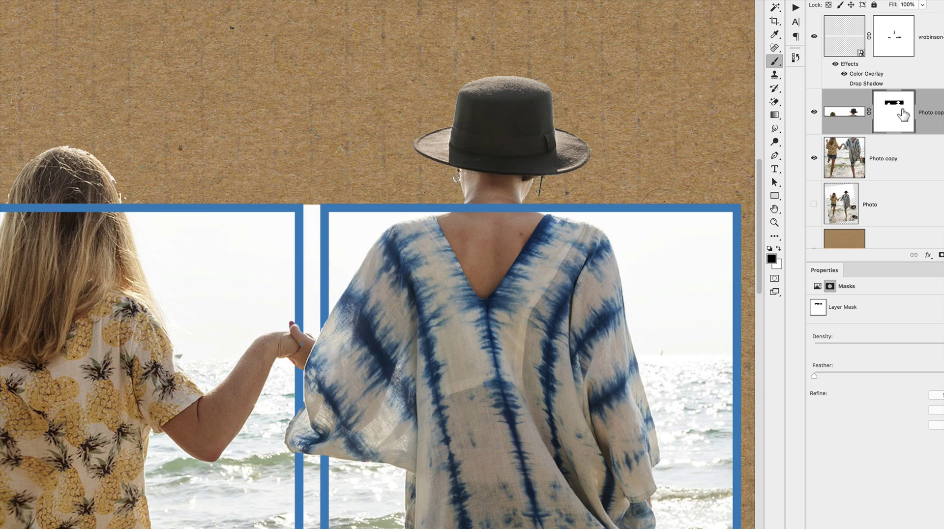
Paint the mask in white and black, resizing the brush, to restore the glasses and earrings.
key(b)
key(x)
key(bracketleft)
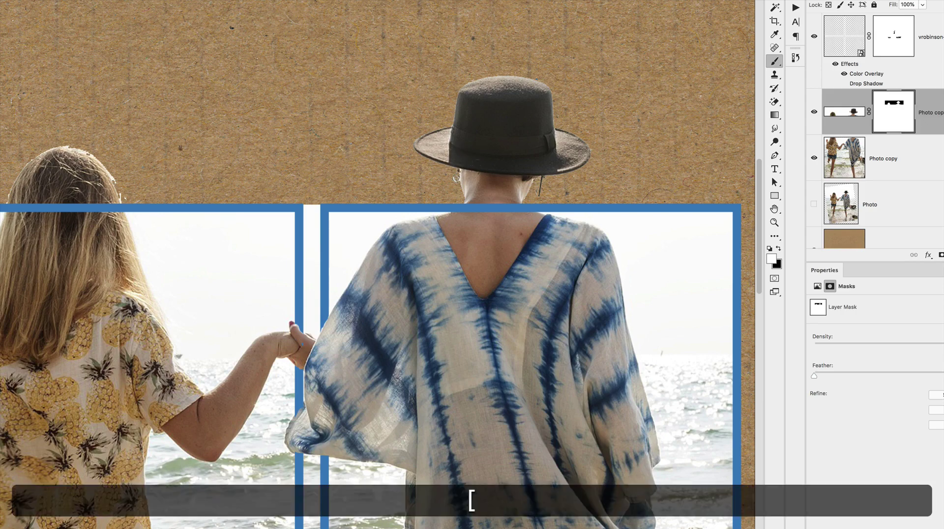
key(bracketright)
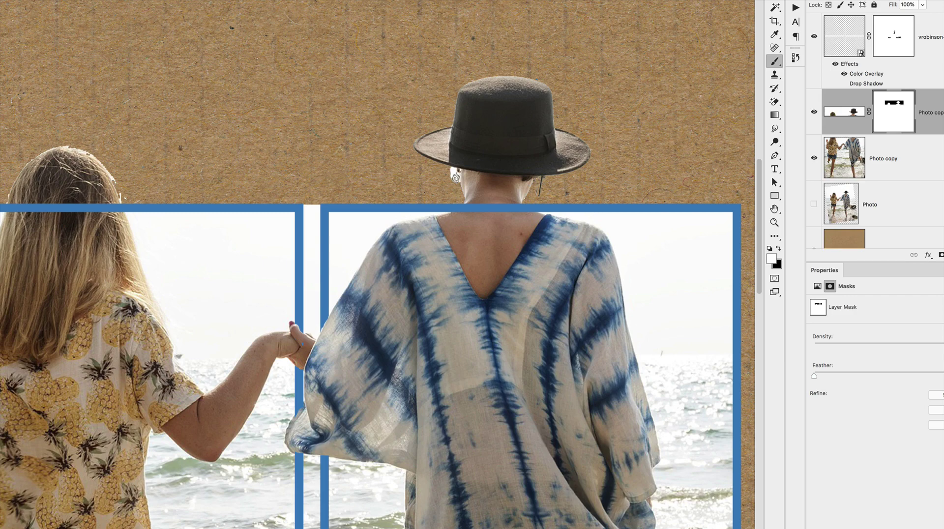
key(bracketright)
drag(541, 177, 540, 187)
key(x)
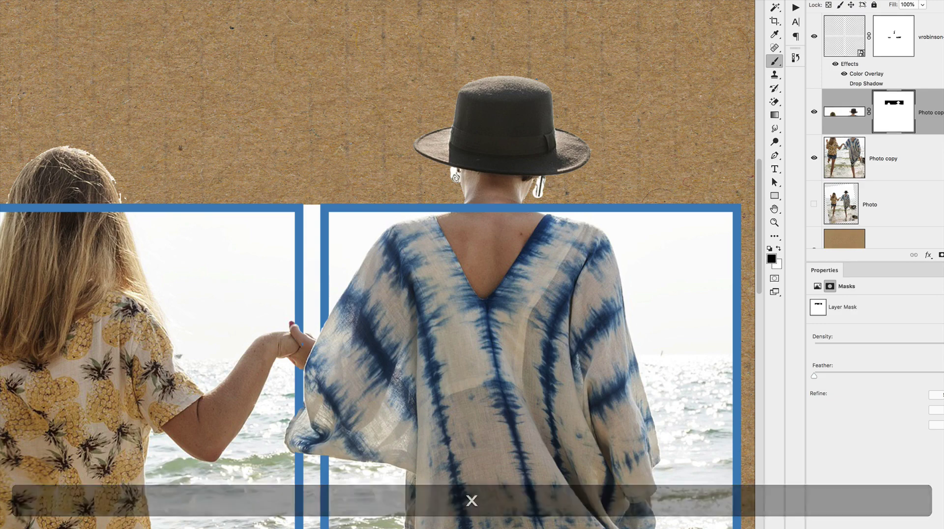
key(bracketleft)
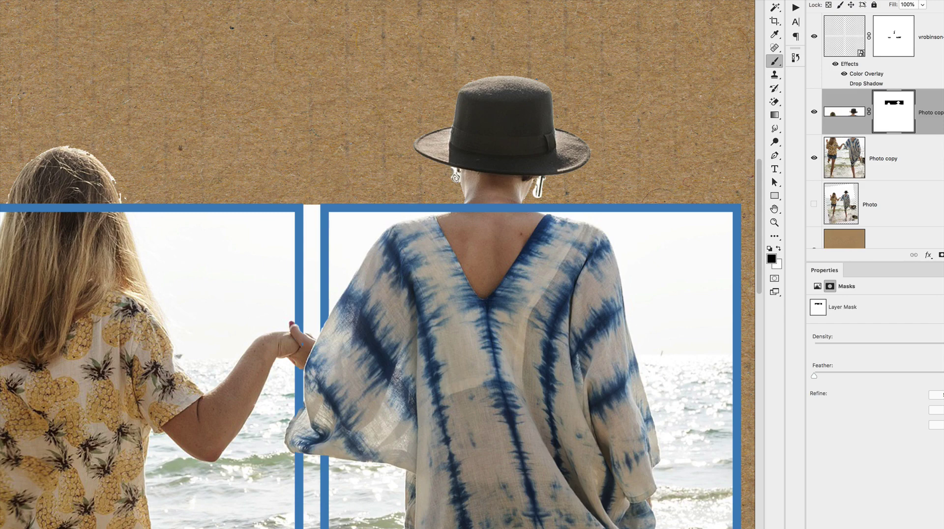
key(x)
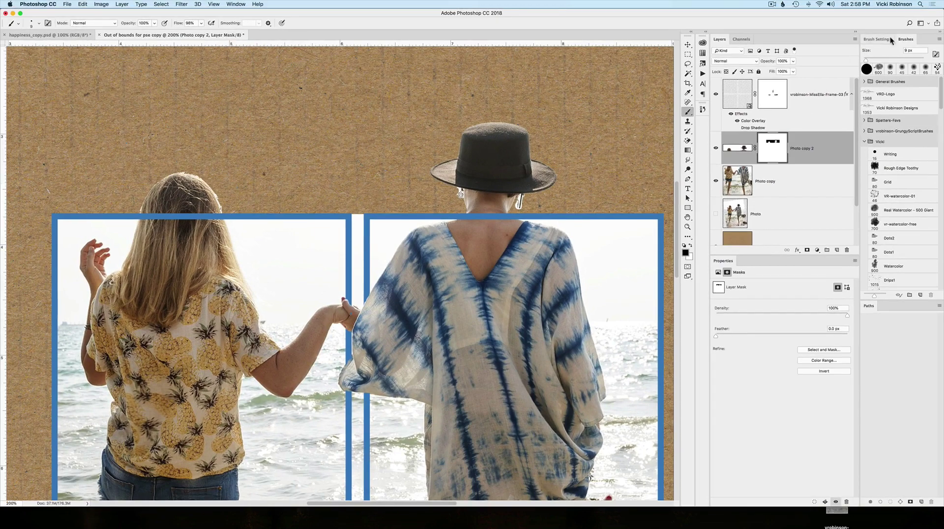
Zoom out and turn the frame's Drop Shadow effect back on.
click(900, 39)
key(super+minus)
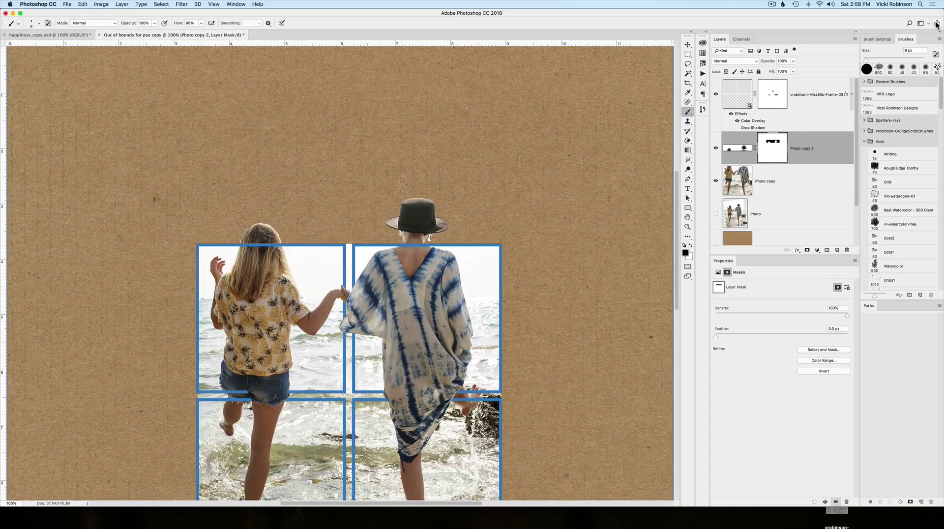
click(736, 128)
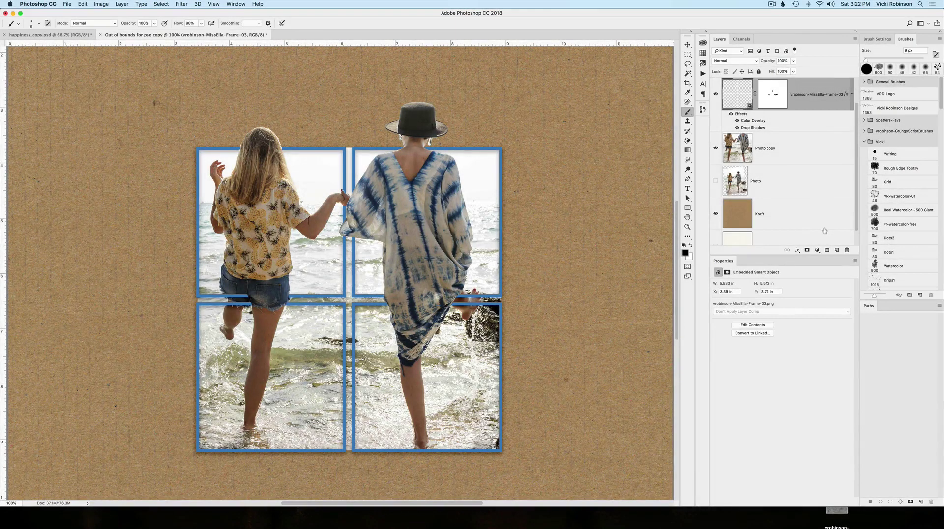
Turn off Color Overlay to whiten the frame, hide Kraft, and show the watercolour paper layer.
key(super+minus)
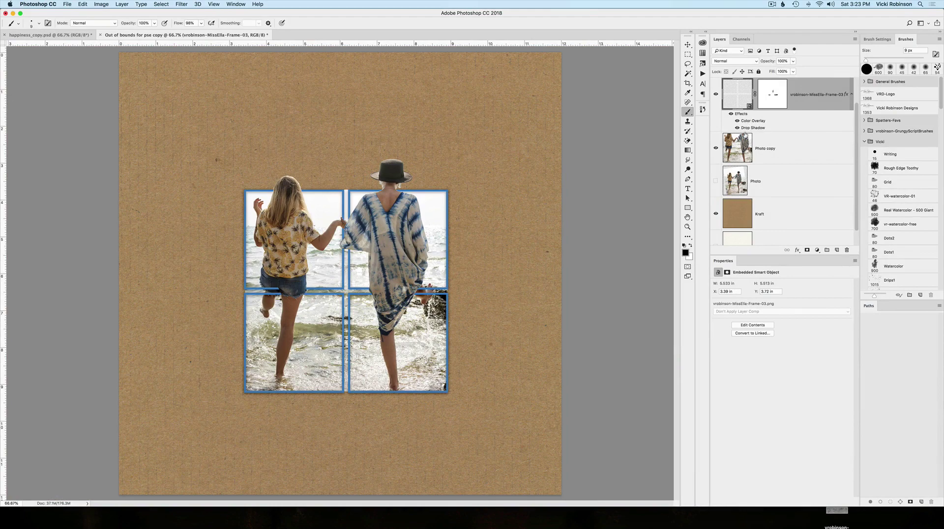
click(737, 121)
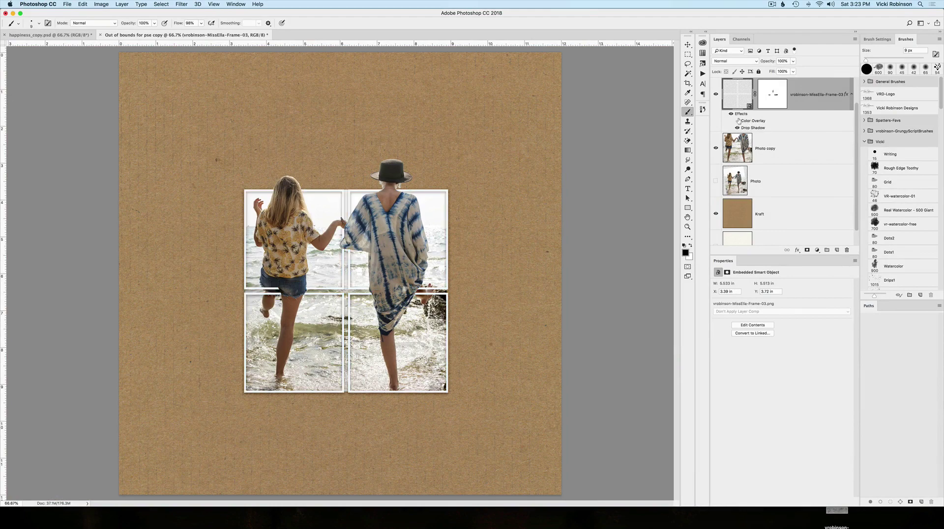
click(716, 214)
click(716, 244)
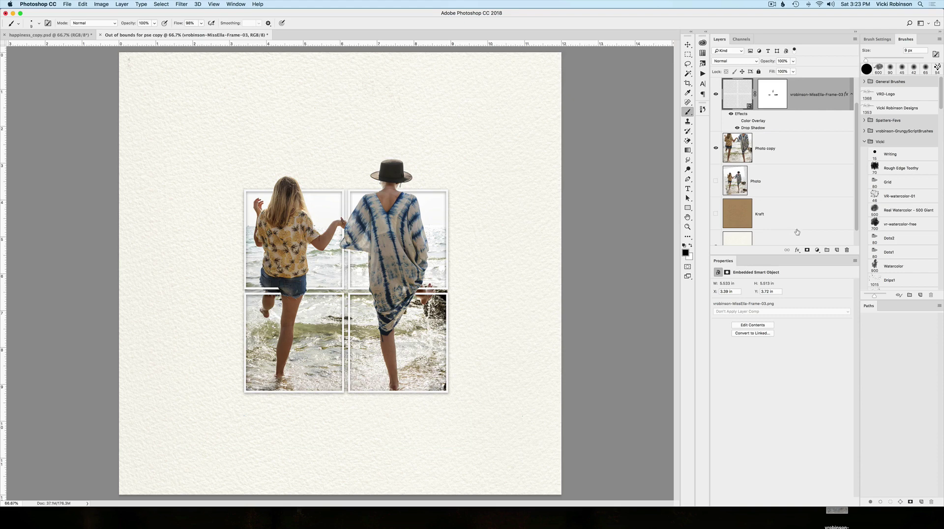